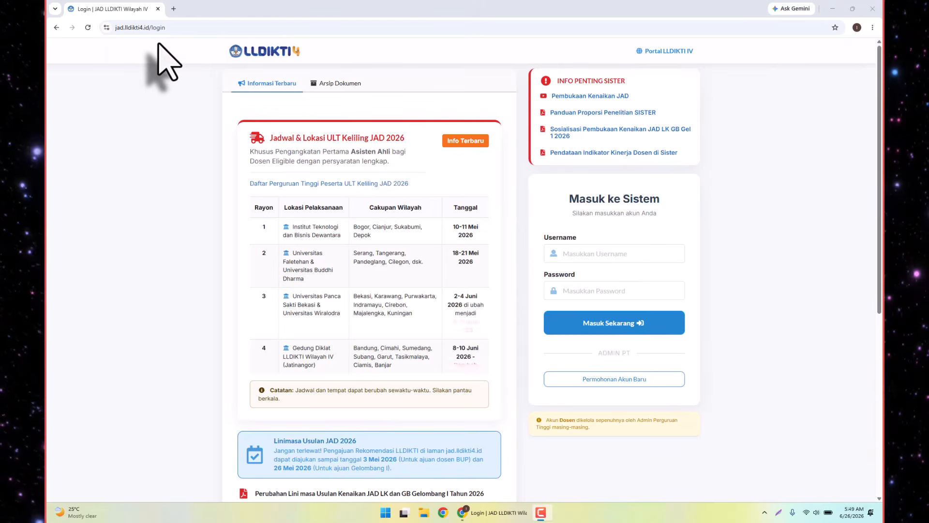
# Sign in to the JAD system with the account username and password, declining to save the password in the browser
pyautogui.click(598, 251)
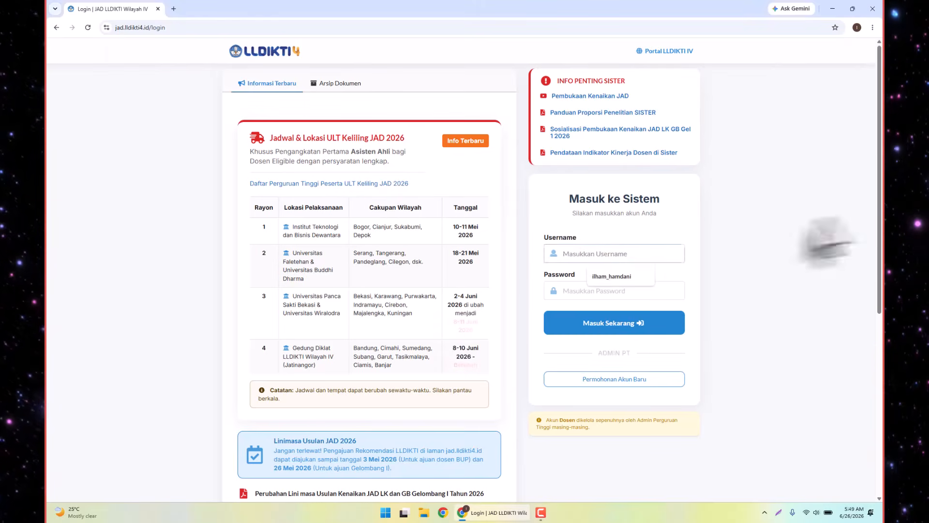
pyautogui.click(617, 280)
pyautogui.click(618, 291)
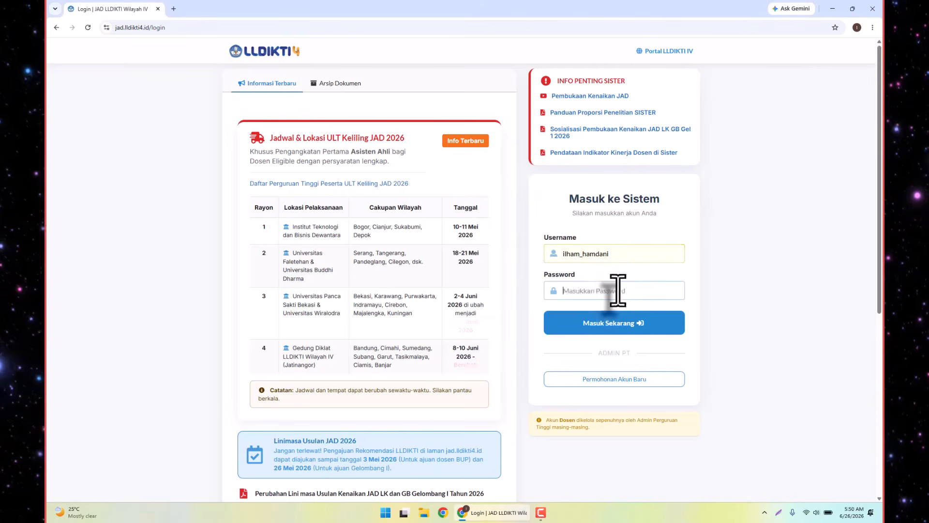
pyautogui.write('•••••••••')
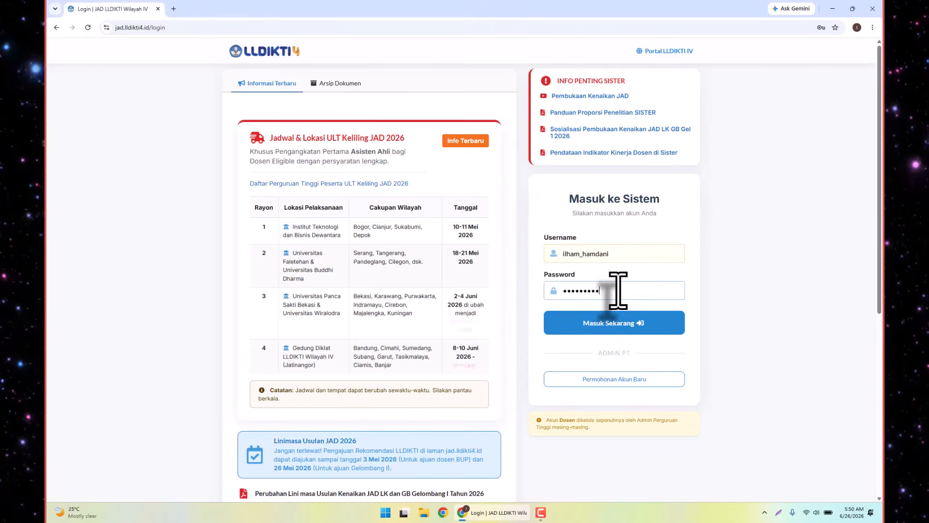
pyautogui.write('•')
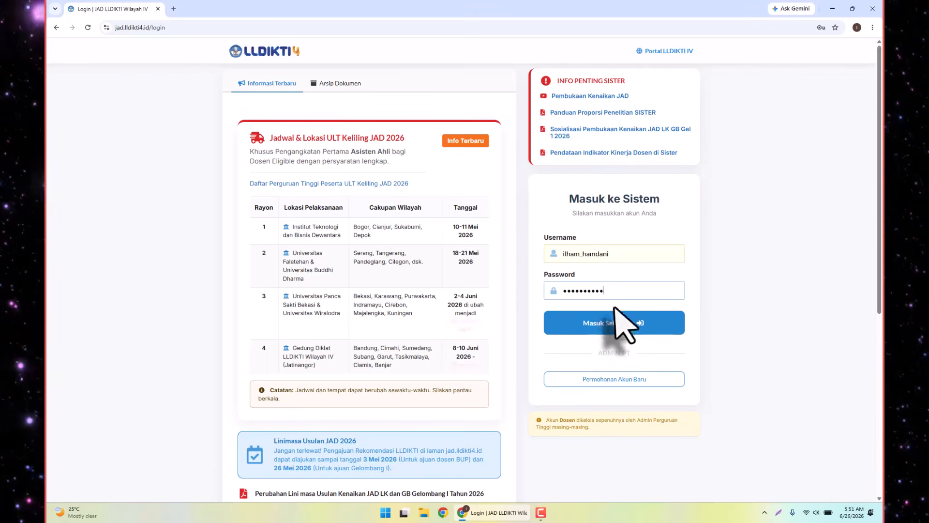
pyautogui.click(601, 326)
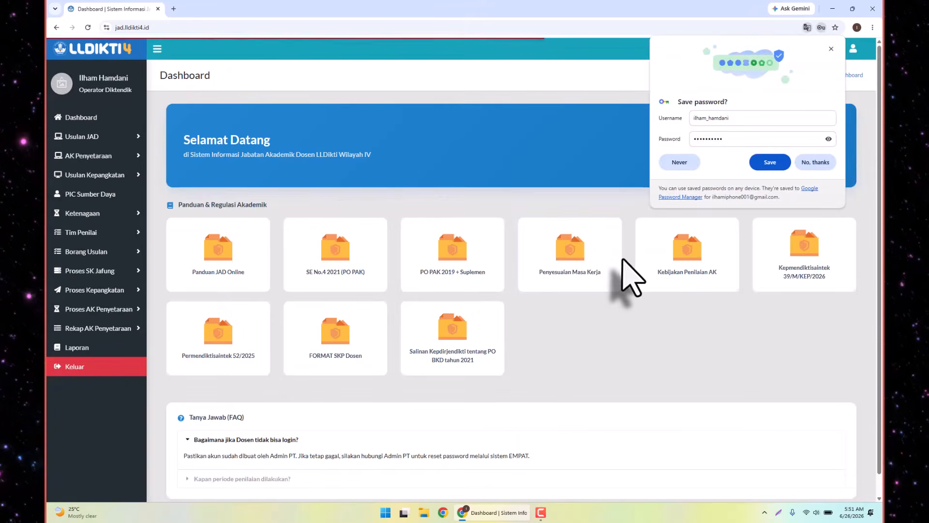
pyautogui.click(815, 165)
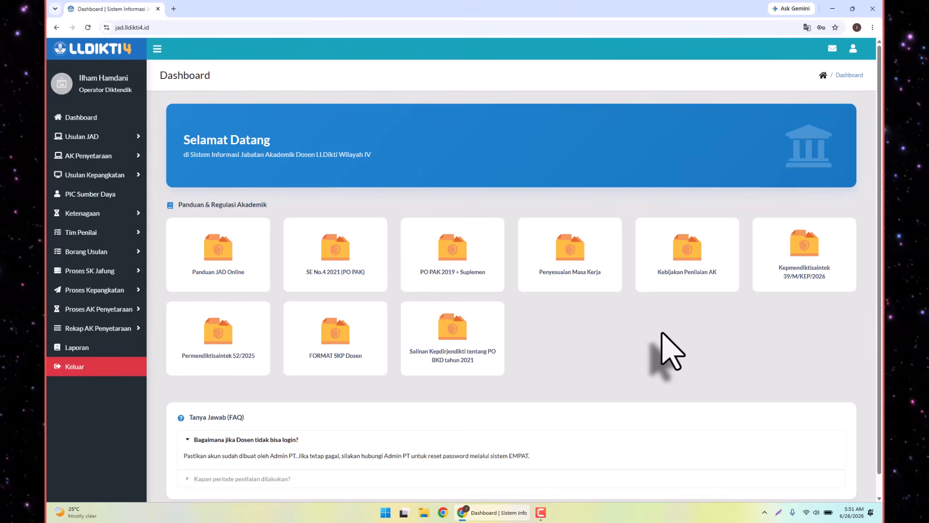
# Start a new JAD proposal from the Draft list under Usulan JAD
pyautogui.click(88, 137)
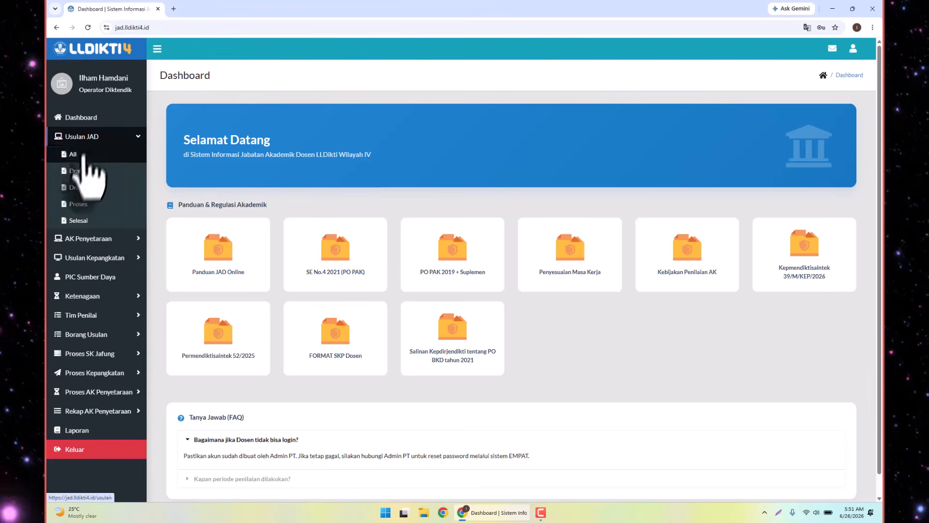
pyautogui.click(78, 173)
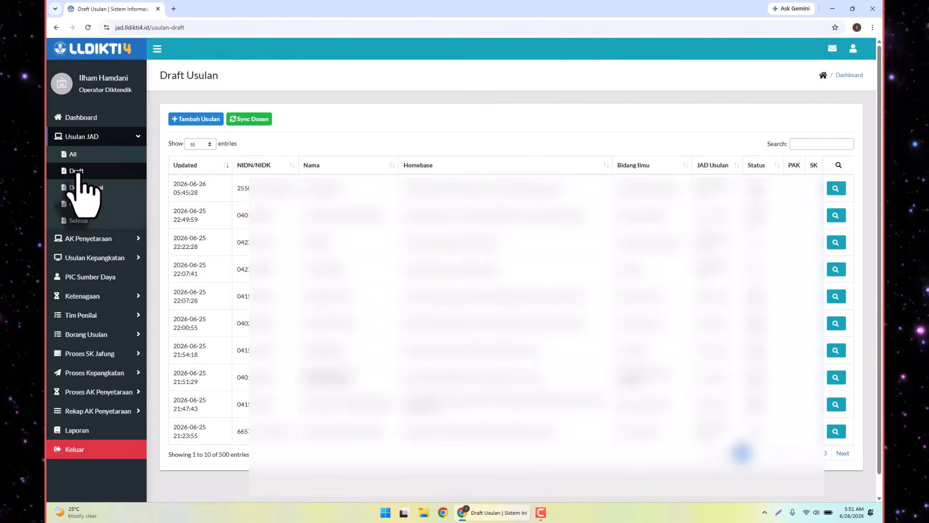
pyautogui.click(207, 121)
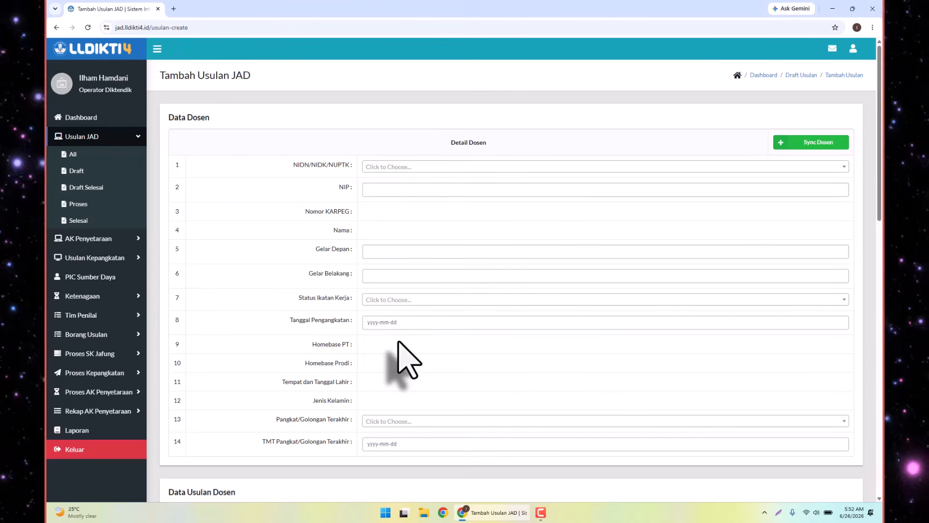
# Examine the new proposal form's fields for lecturer data, proposal data and the institution leader's data
pyautogui.scroll(-2, 398, 341)
pyautogui.scroll(-3, 398, 341)
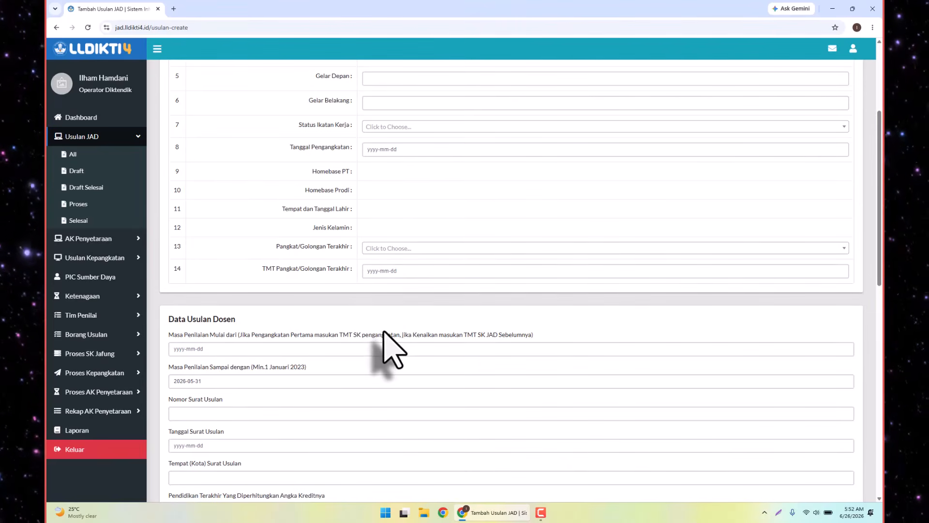
pyautogui.scroll(-2, 383, 332)
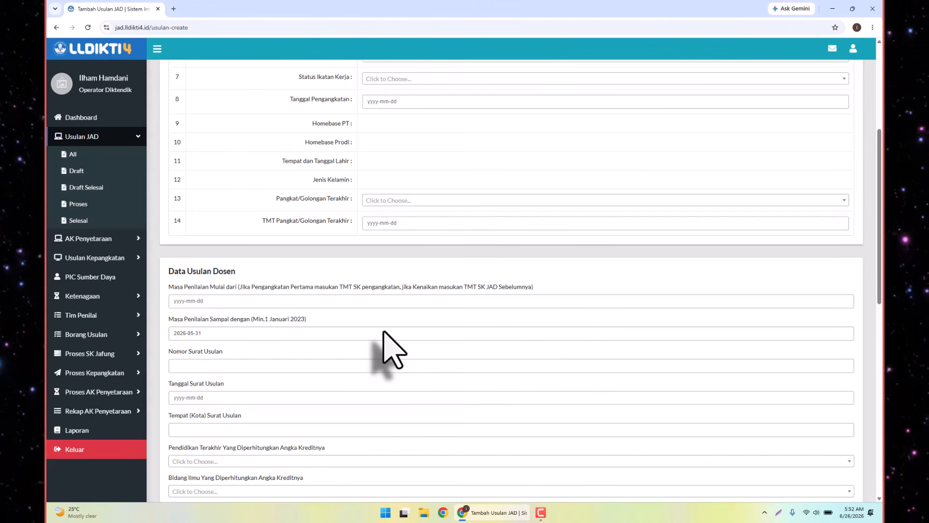
pyautogui.scroll(-1, 383, 332)
pyautogui.scroll(-1, 384, 332)
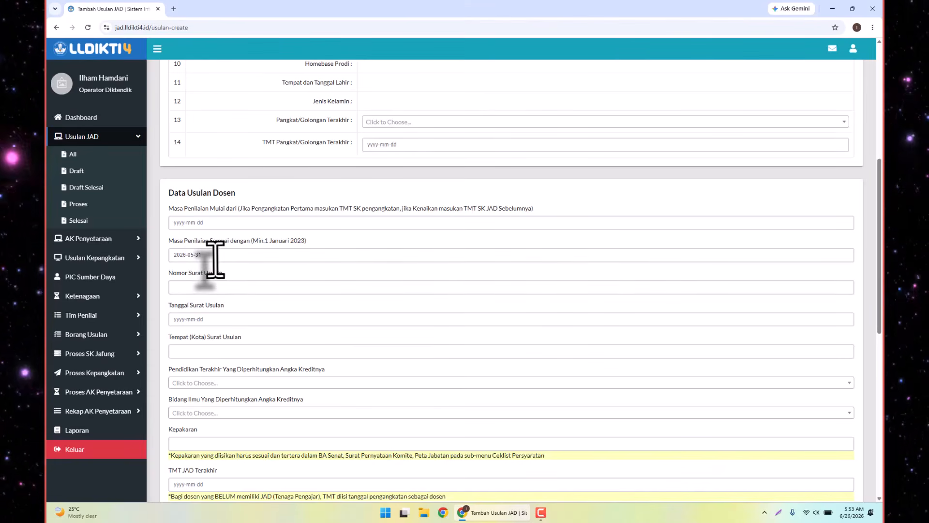
pyautogui.click(213, 293)
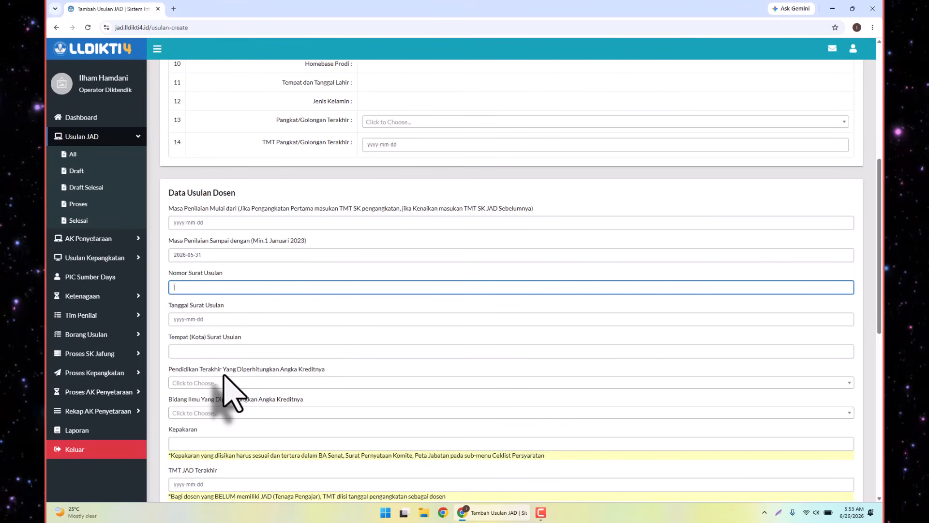
pyautogui.scroll(-3, 232, 393)
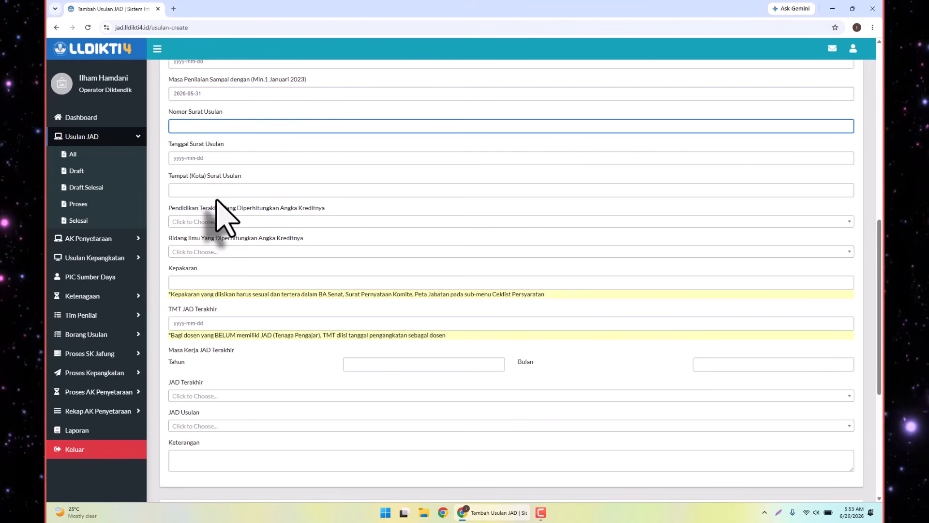
pyautogui.scroll(-1, 226, 218)
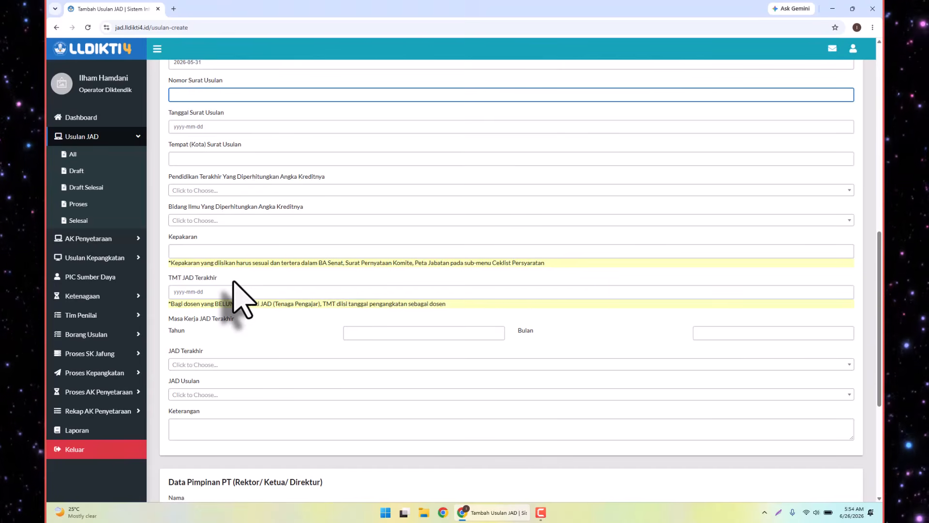
pyautogui.scroll(-3, 240, 298)
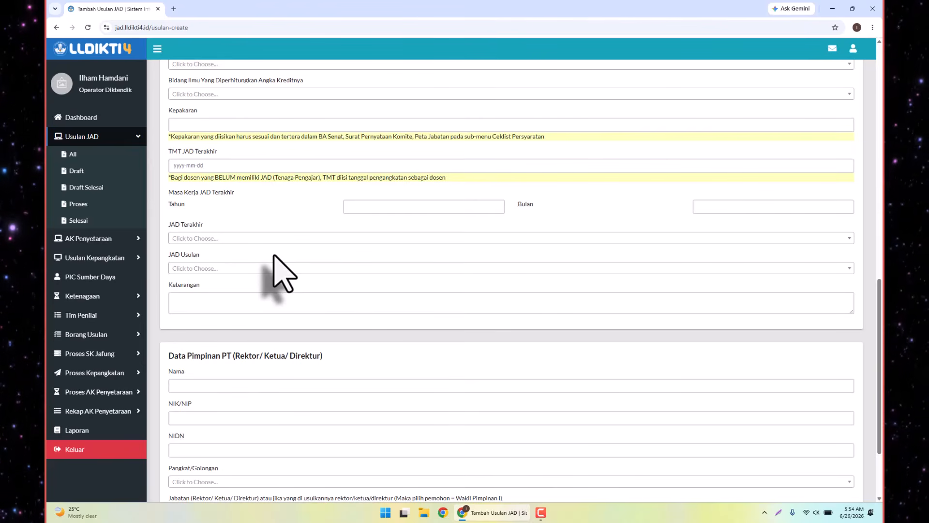
pyautogui.scroll(-2, 274, 256)
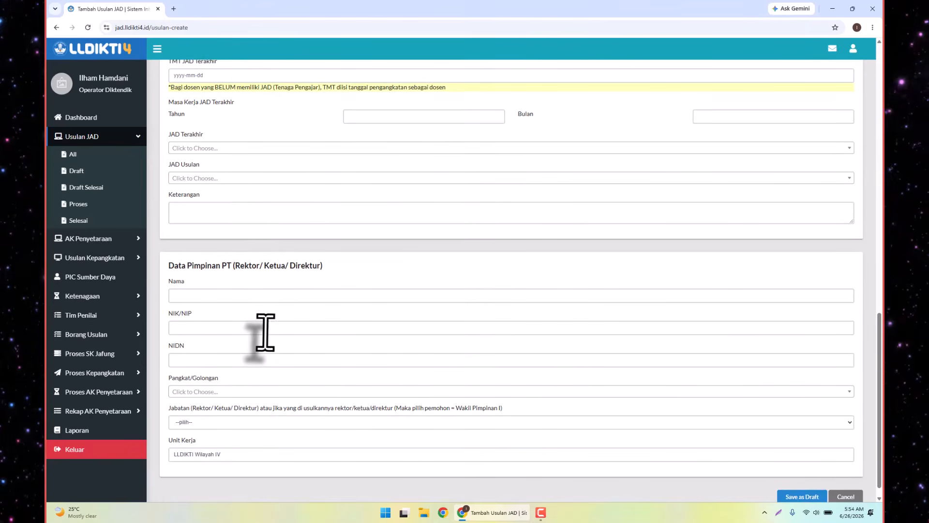
pyautogui.scroll(-1, 265, 332)
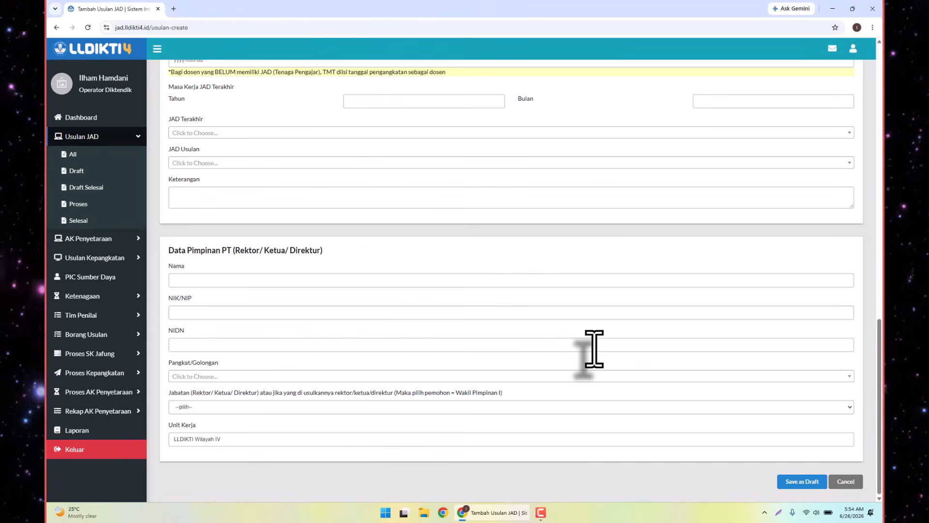
pyautogui.scroll(15, 594, 348)
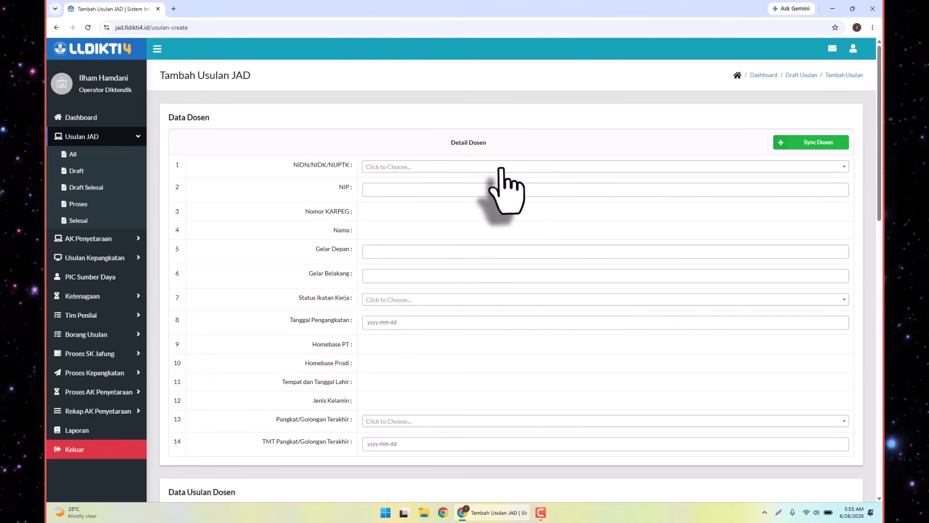
# View the Sync Dosen dialog with its NIDN field, and close it without syncing
pyautogui.click(797, 142)
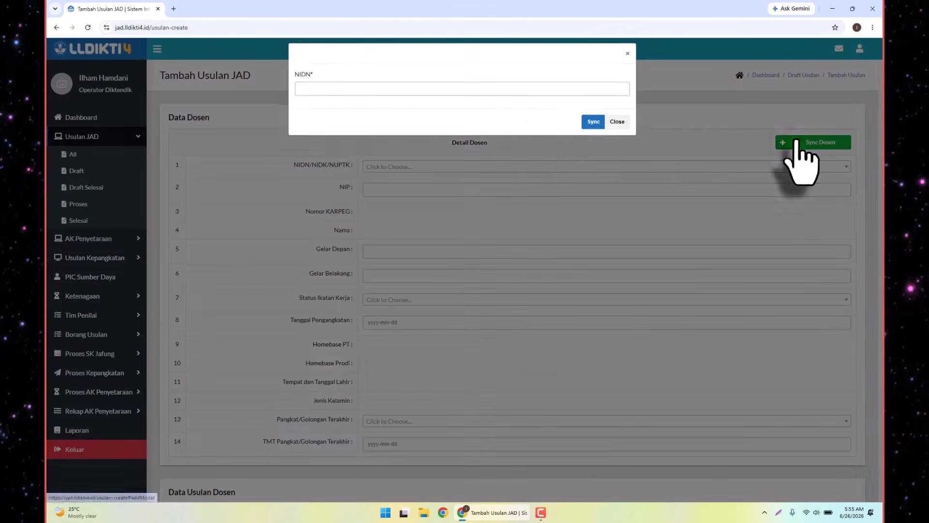
pyautogui.click(467, 93)
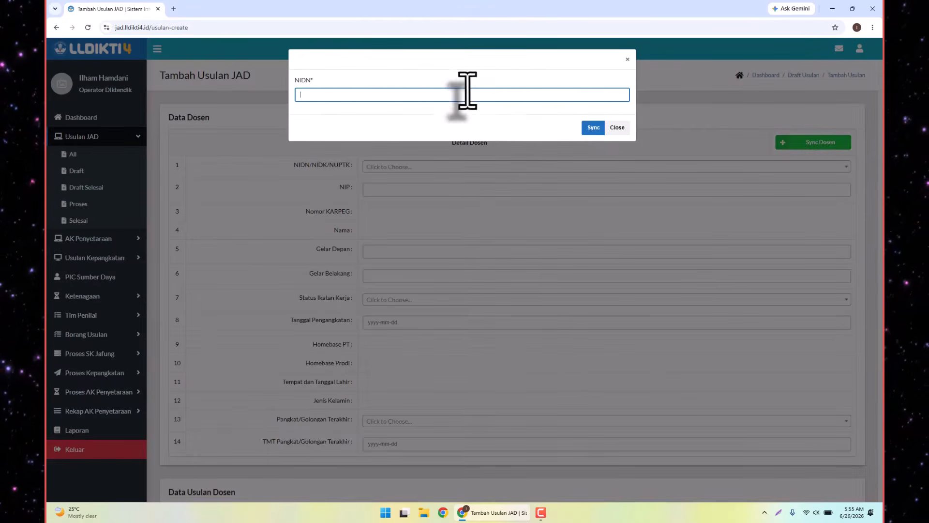
pyautogui.click(617, 128)
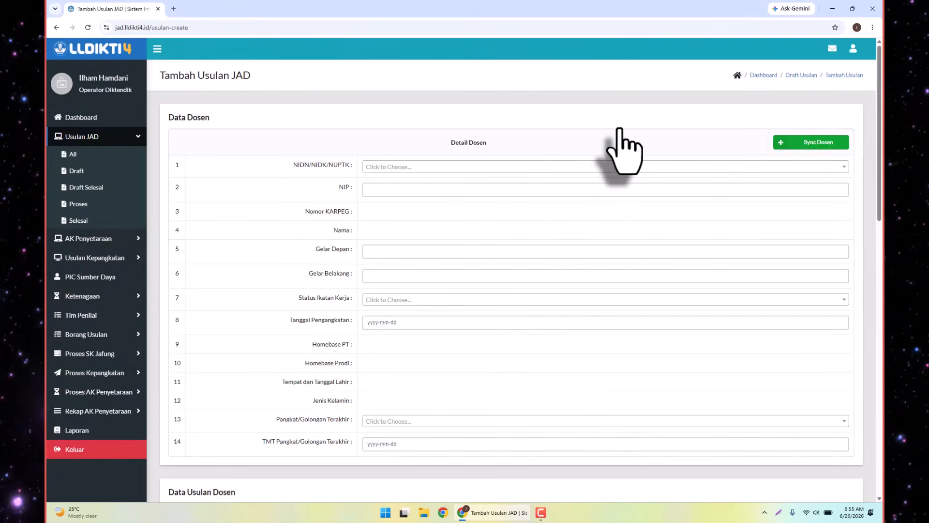
# Leave the new proposal form for the Draft list and open the details of the most recently updated draft
pyautogui.scroll(-15, 619, 129)
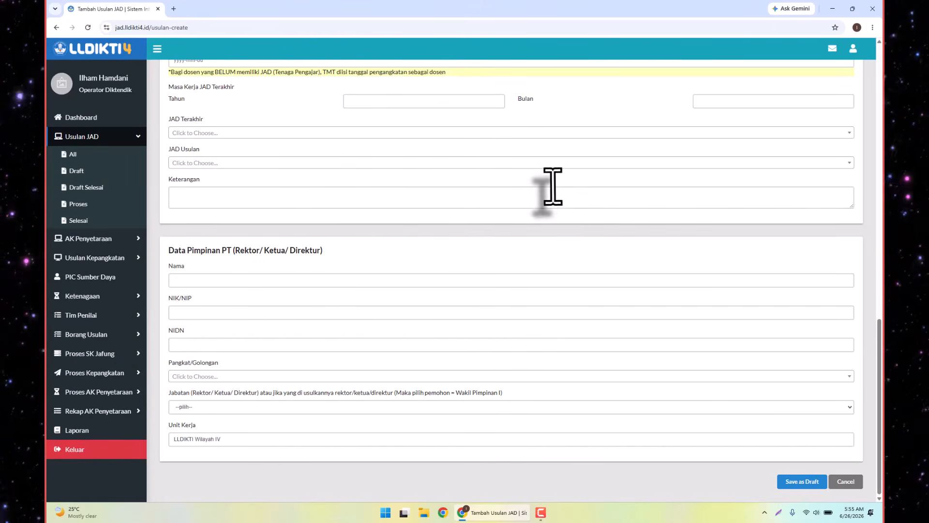
pyautogui.click(99, 171)
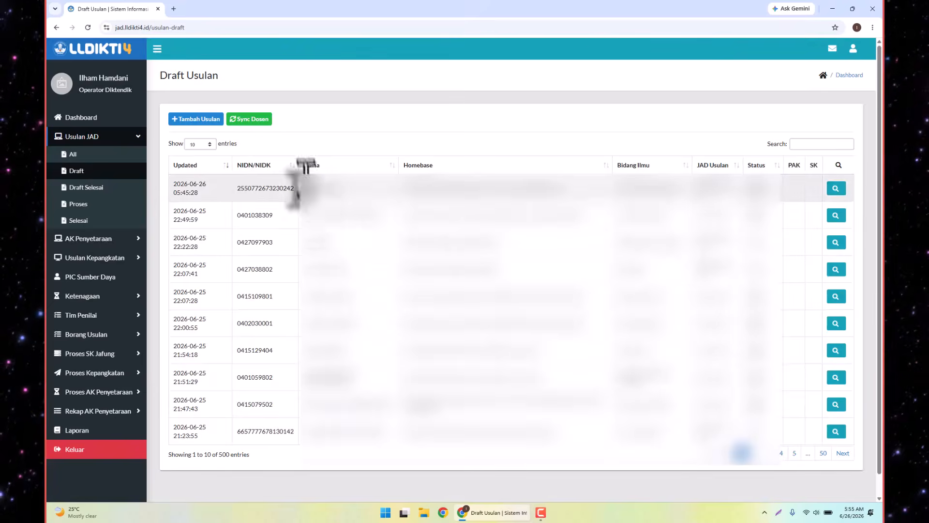
pyautogui.click(835, 188)
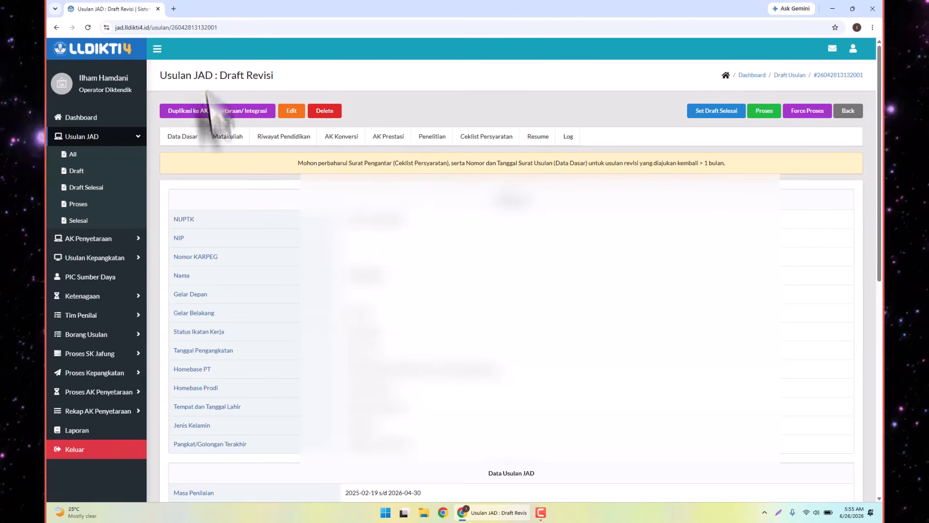
# Review the draft proposal's Matakuliah, Riwayat Pendidikan and AK Konversi sections
pyautogui.click(221, 142)
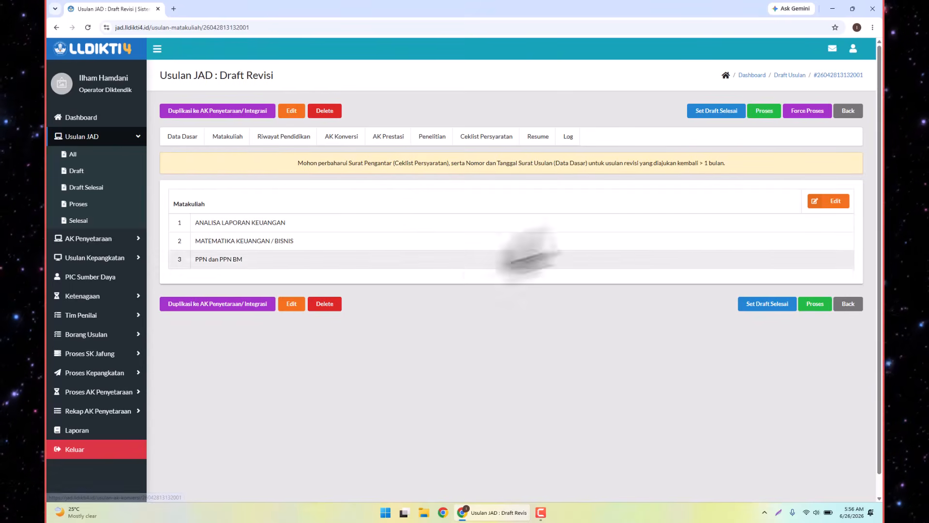
pyautogui.click(272, 139)
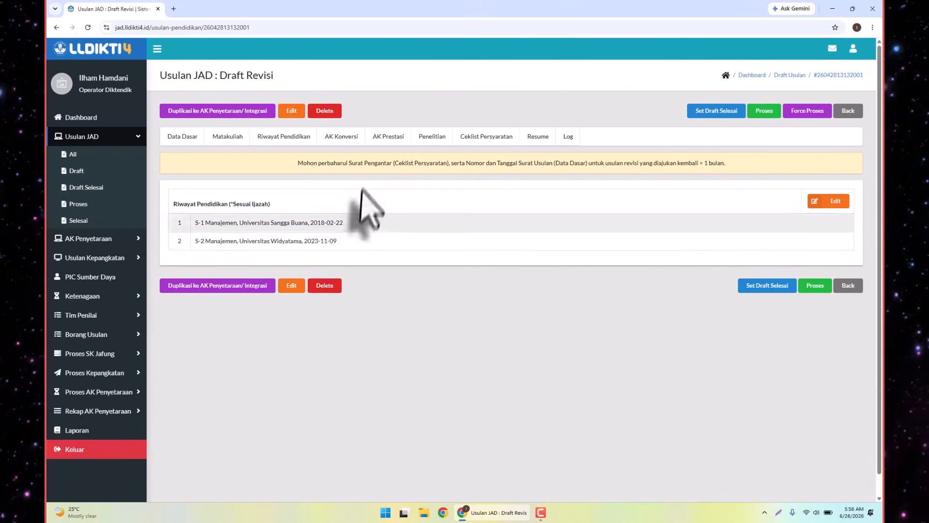
pyautogui.click(341, 143)
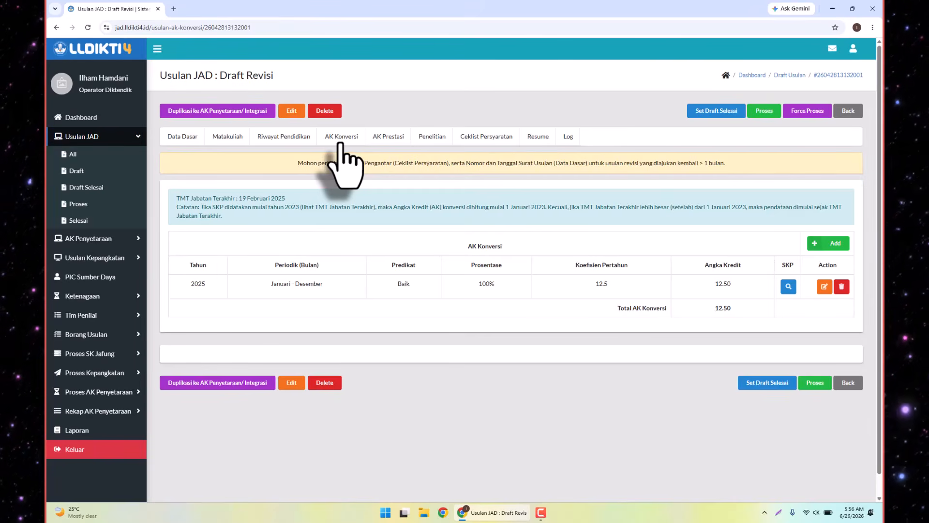
# Download the sample SKP from a new AK Konversi entry form and open it in a maximized Word window
pyautogui.click(824, 252)
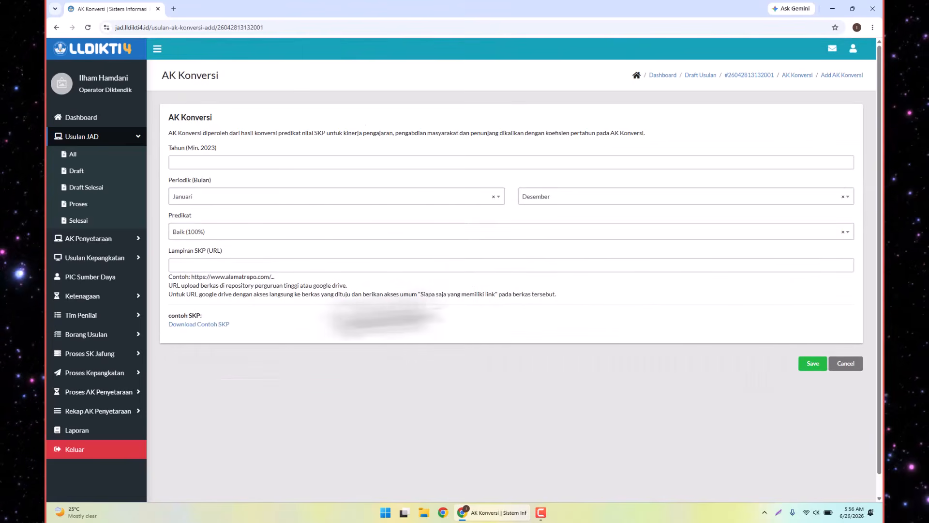
pyautogui.click(216, 325)
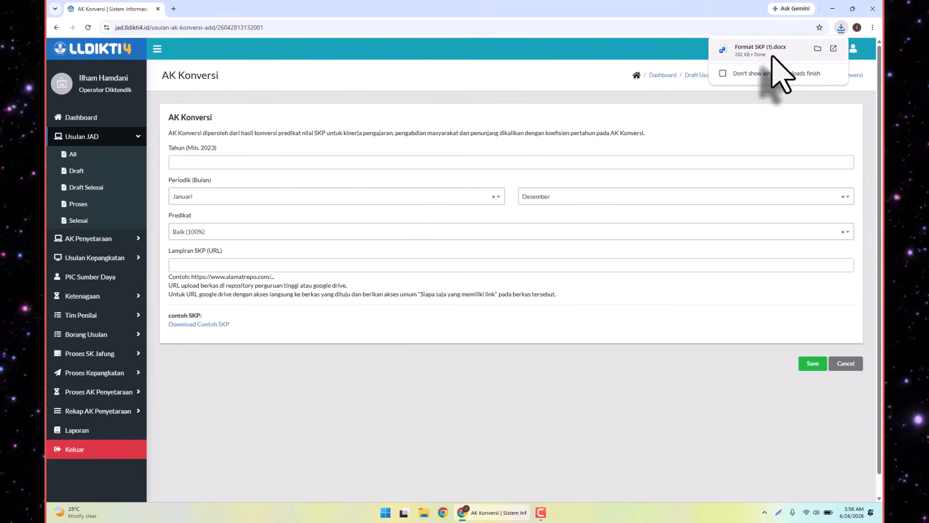
pyautogui.click(771, 54)
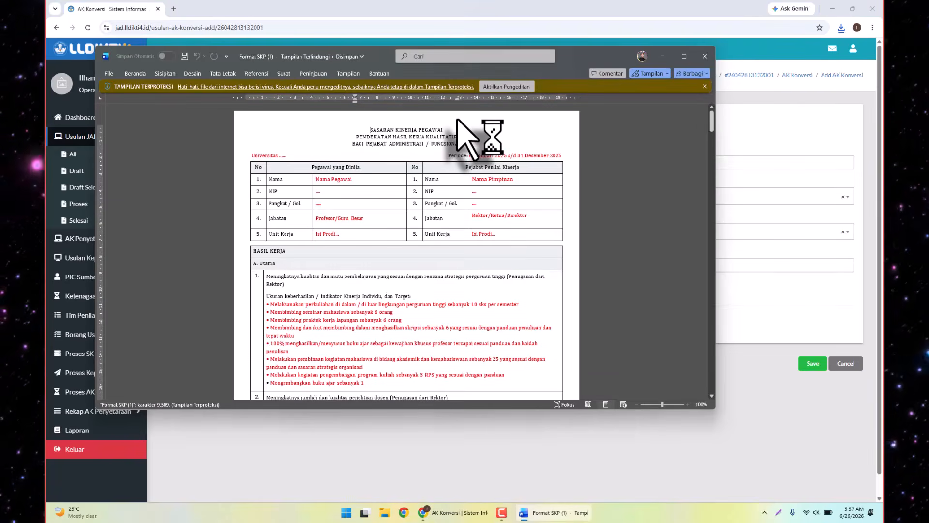
pyautogui.click(685, 56)
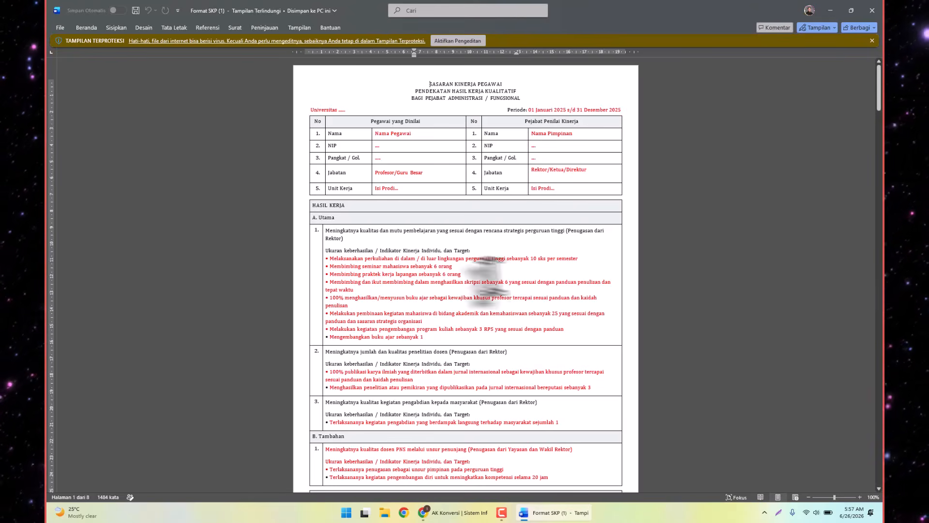
# Review the sample SKP's Sasaran Kinerja Pegawai pages, including Hasil Kerja, Perilaku Kerja, the signature blocks and the Lampiran
pyautogui.scroll(-3, 449, 274)
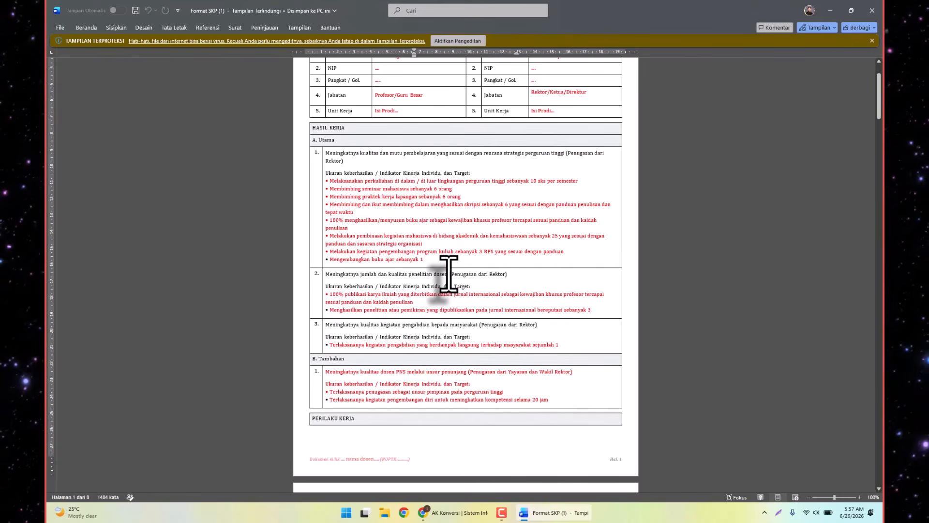
pyautogui.scroll(3, 449, 274)
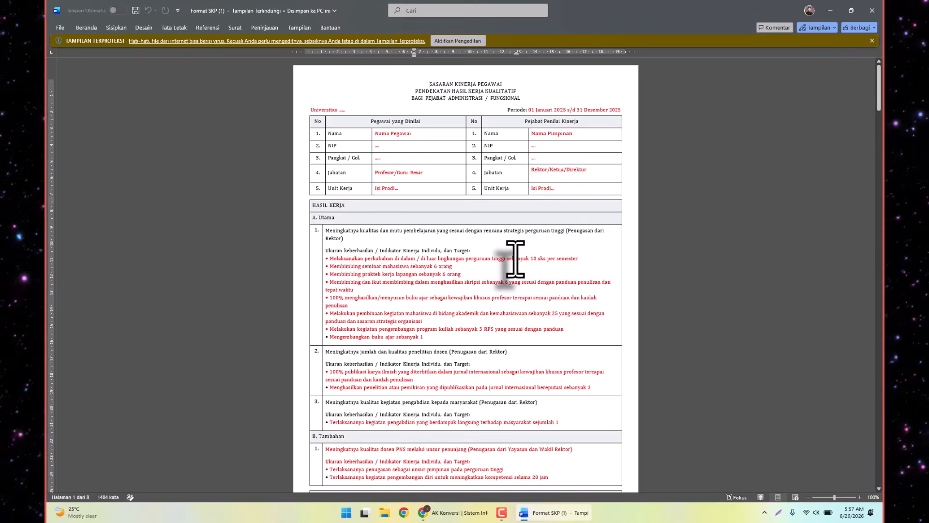
pyautogui.scroll(-7, 515, 258)
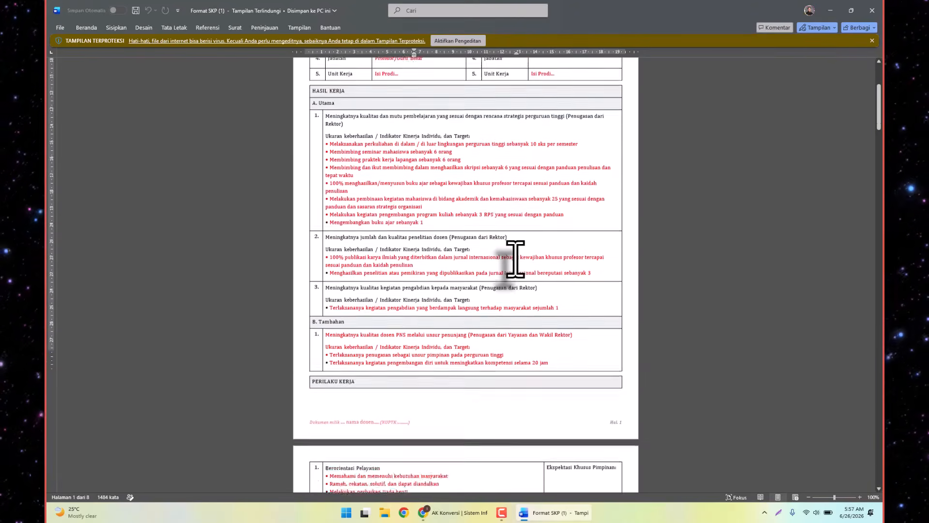
pyautogui.scroll(-6, 515, 259)
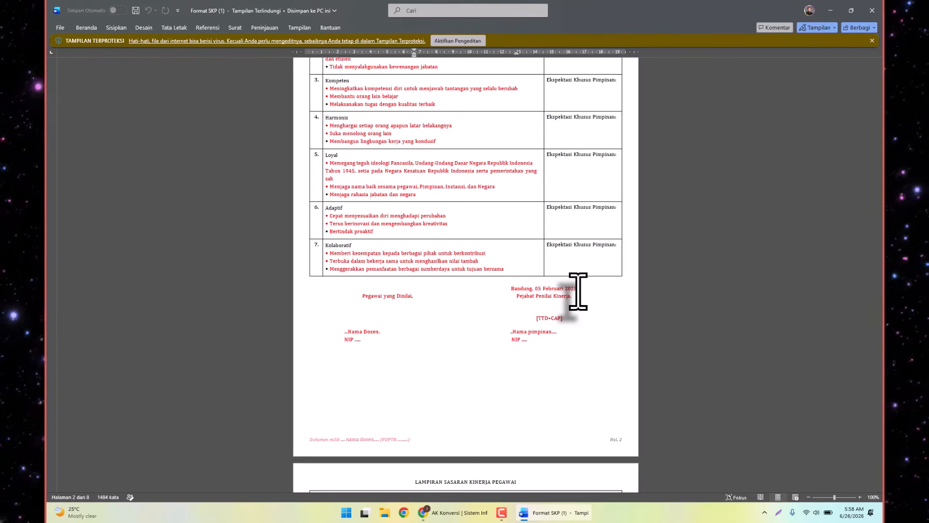
pyautogui.scroll(-10, 579, 291)
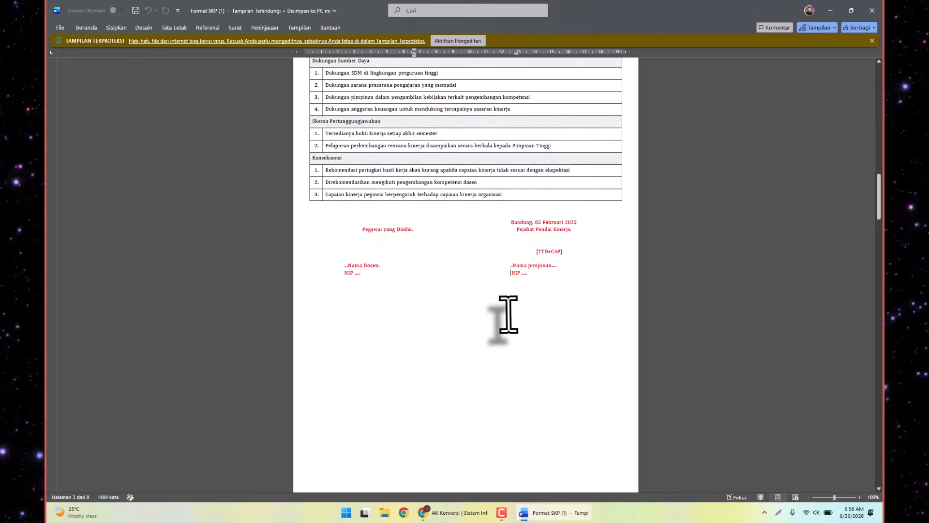
pyautogui.click(509, 315)
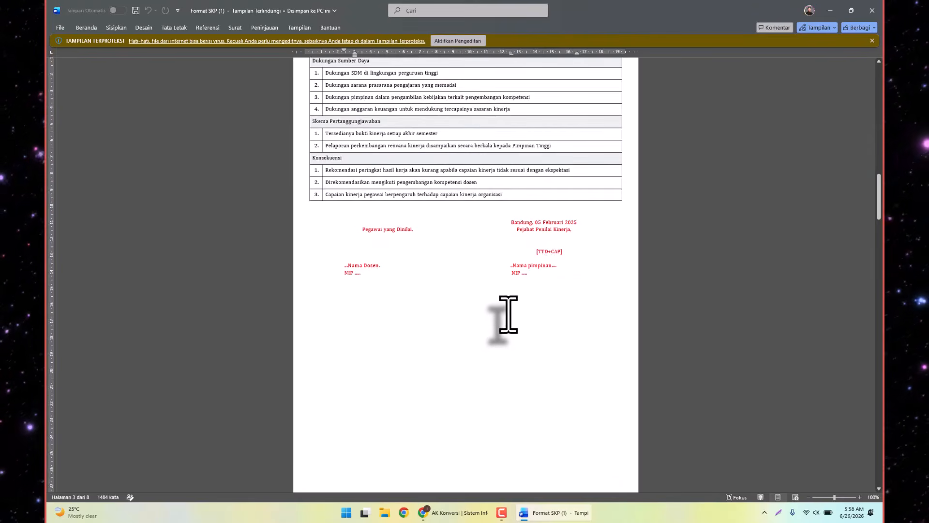
pyautogui.scroll(3, 508, 315)
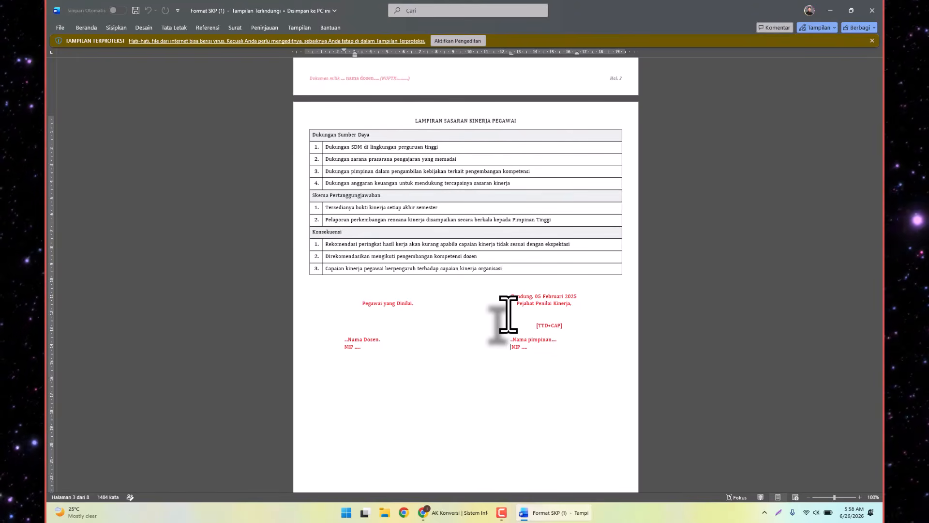
# Examine the Dokumen Evaluasi Kinerja Pegawai page, including its assessment dates, signature blocks and Predikat Kinerja Pegawai row
pyautogui.scroll(-15, 531, 338)
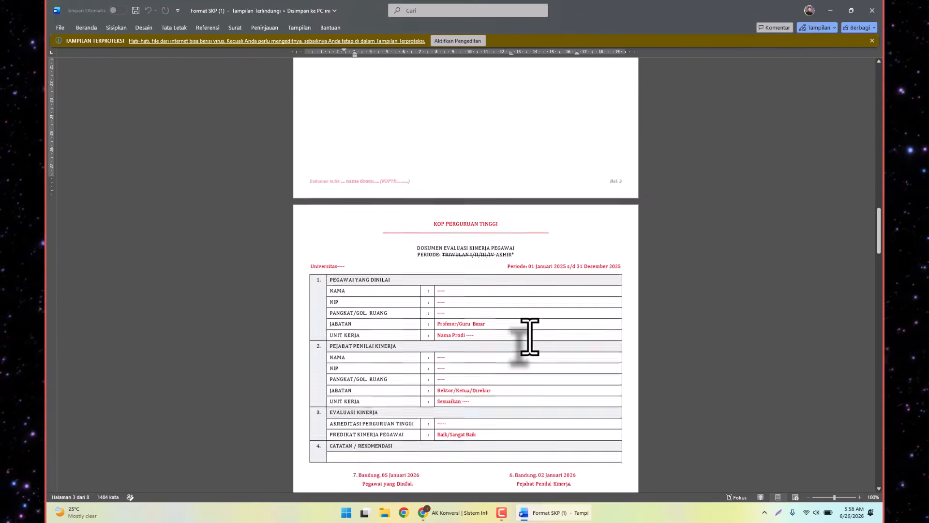
pyautogui.scroll(-4, 531, 337)
pyautogui.click(482, 321)
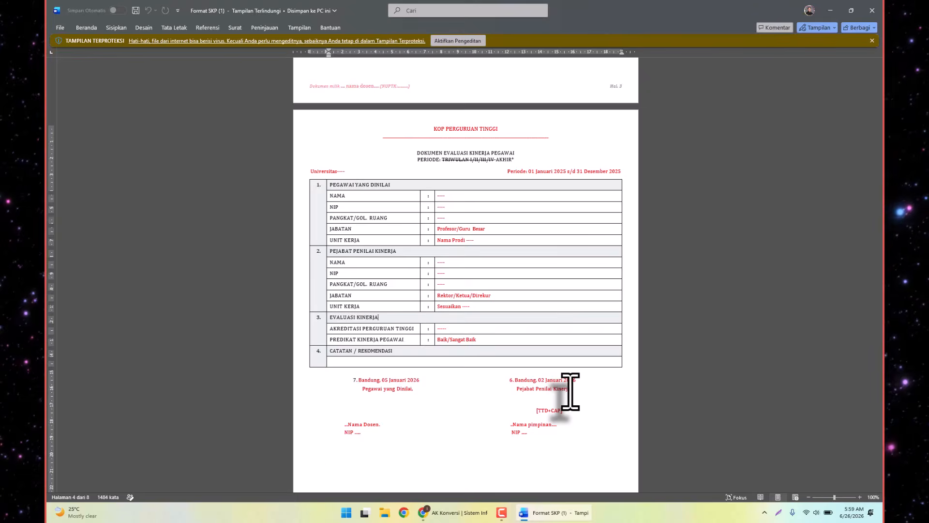
pyautogui.scroll(-4, 570, 391)
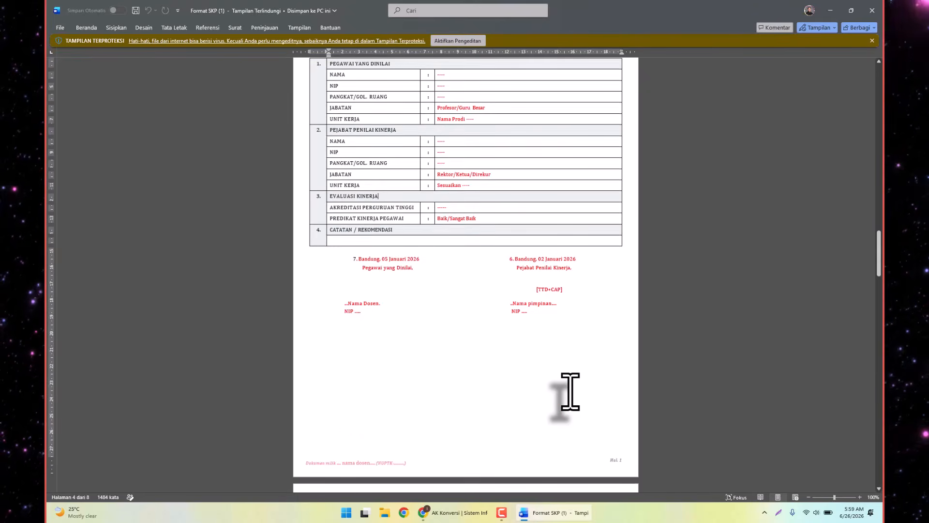
pyautogui.scroll(2, 570, 391)
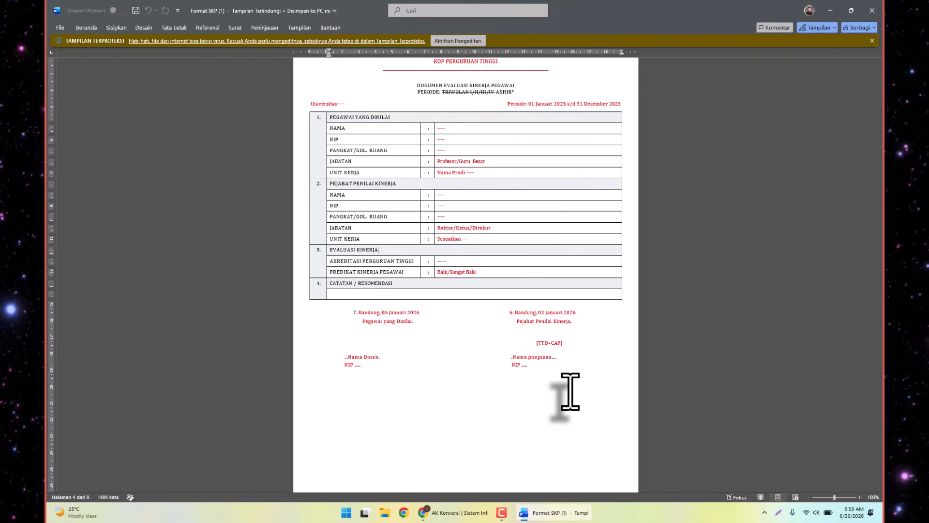
pyautogui.click(440, 272)
pyautogui.click(476, 272)
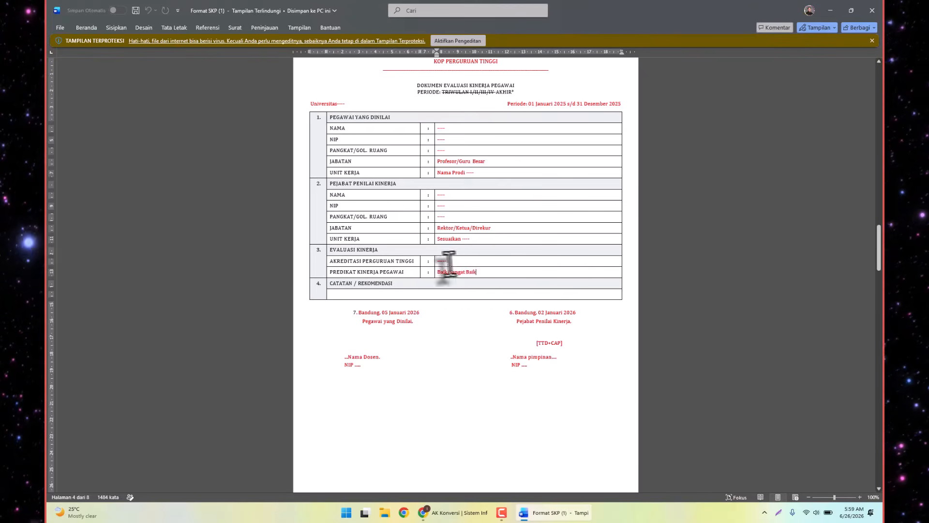
pyautogui.moveTo(449, 264); pyautogui.dragTo(439, 276)
pyautogui.doubleClick(464, 348)
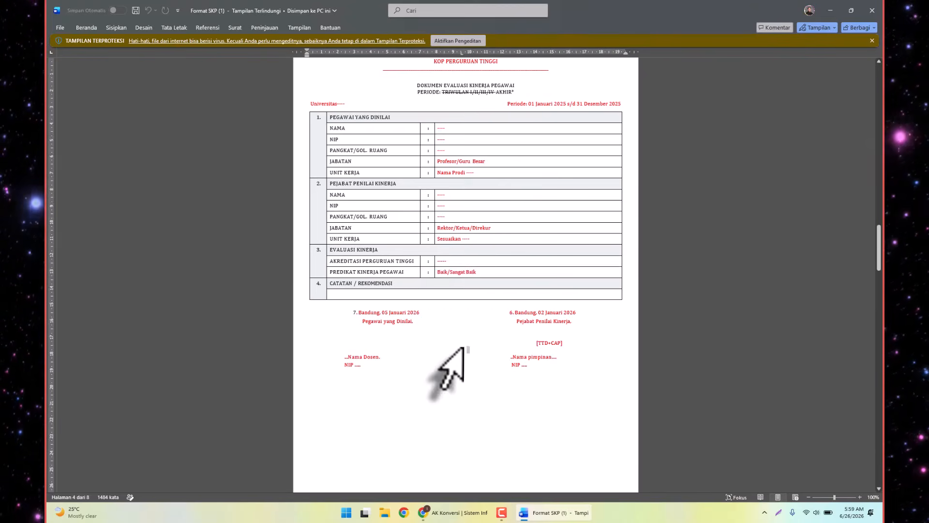
# Review the Evaluasi Kinerja Pegawai pages from Pola Distribusi through the behaviour rating, predicate and closing signature block
pyautogui.scroll(-10, 463, 348)
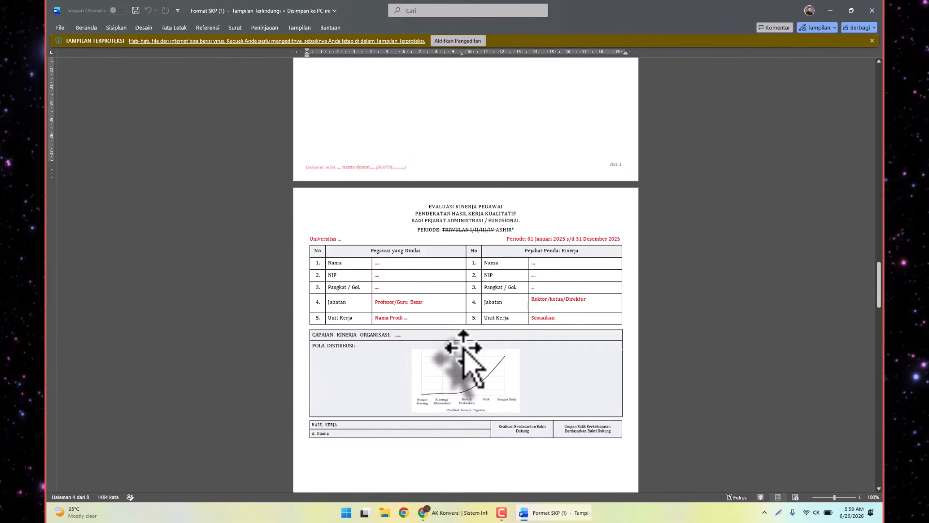
pyautogui.scroll(-2, 463, 349)
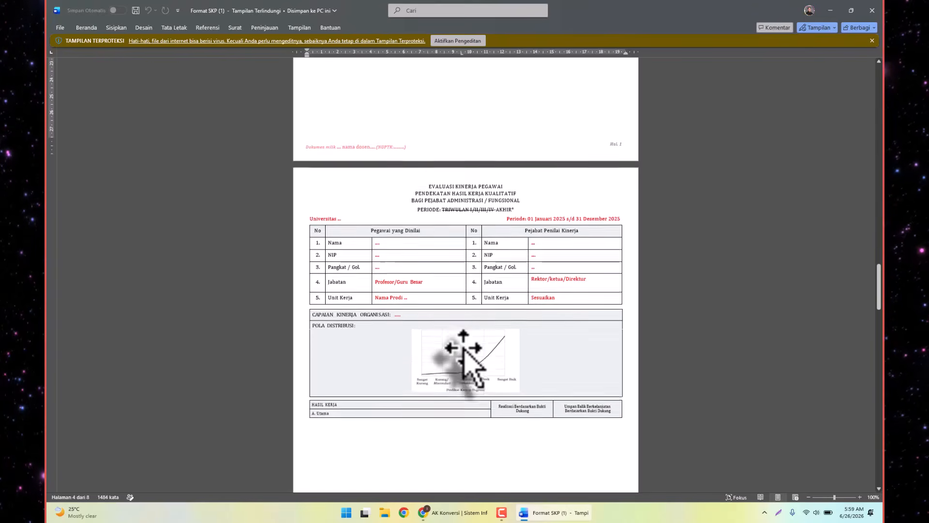
pyautogui.scroll(-20, 463, 350)
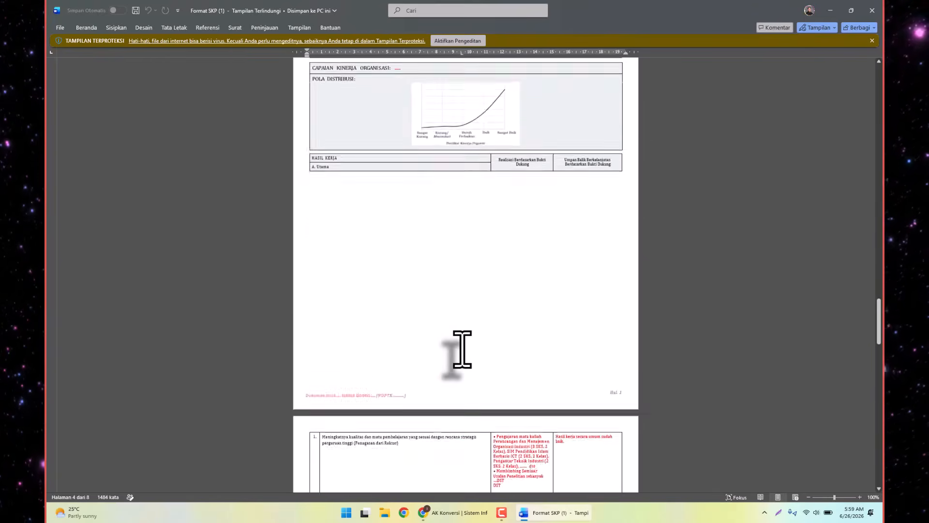
pyautogui.scroll(-20, 463, 350)
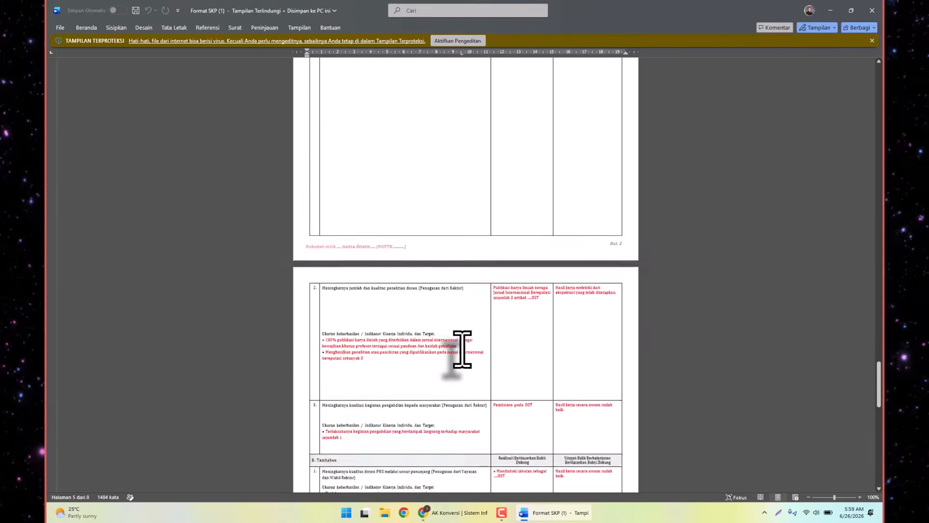
pyautogui.scroll(-3, 462, 349)
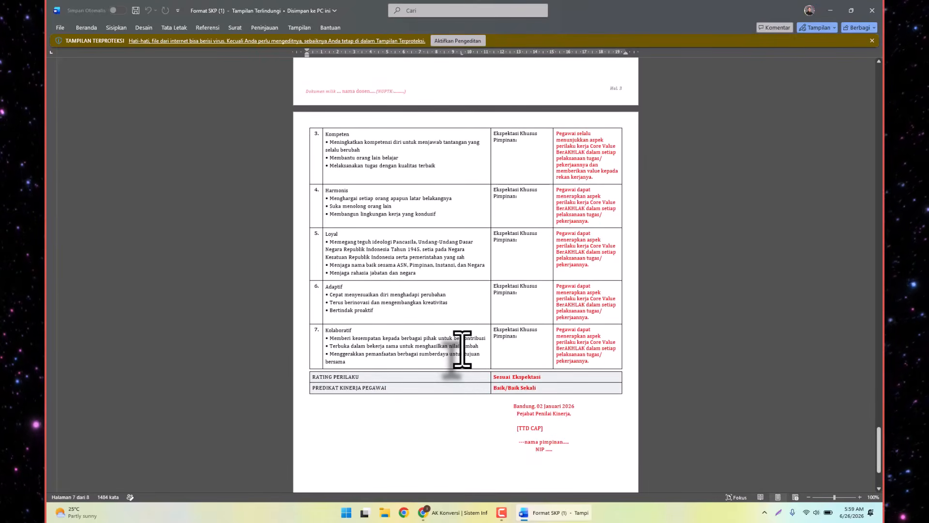
pyautogui.scroll(-2, 462, 349)
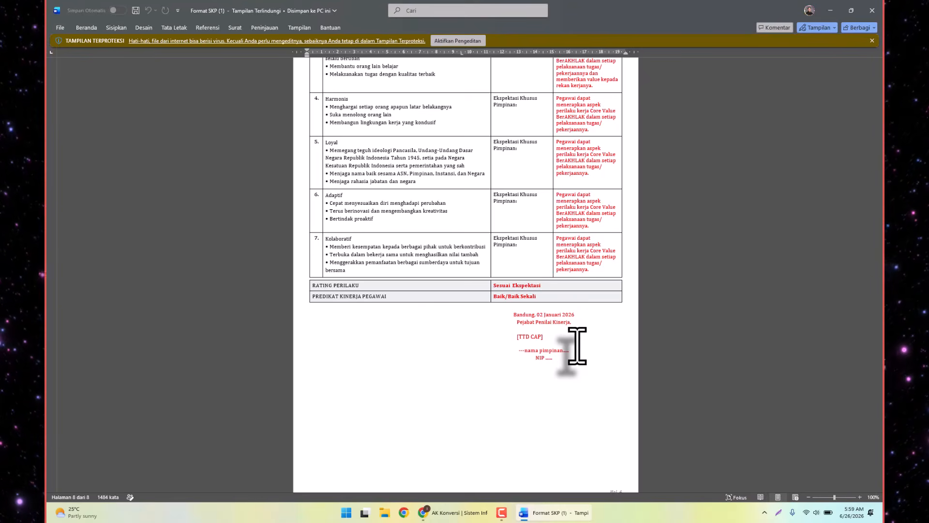
pyautogui.scroll(3, 577, 346)
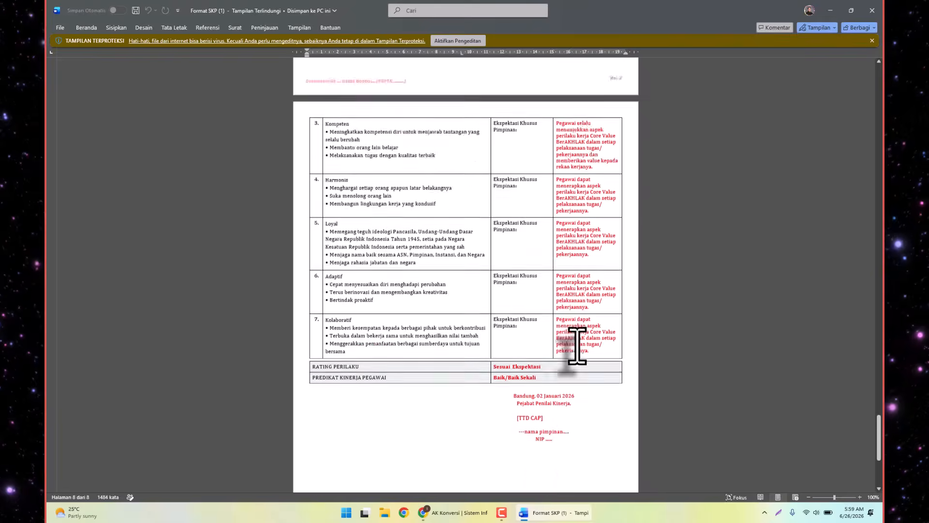
# Close the sample SKP document and return to the AK Konversi entry form in the browser
pyautogui.scroll(20, 578, 345)
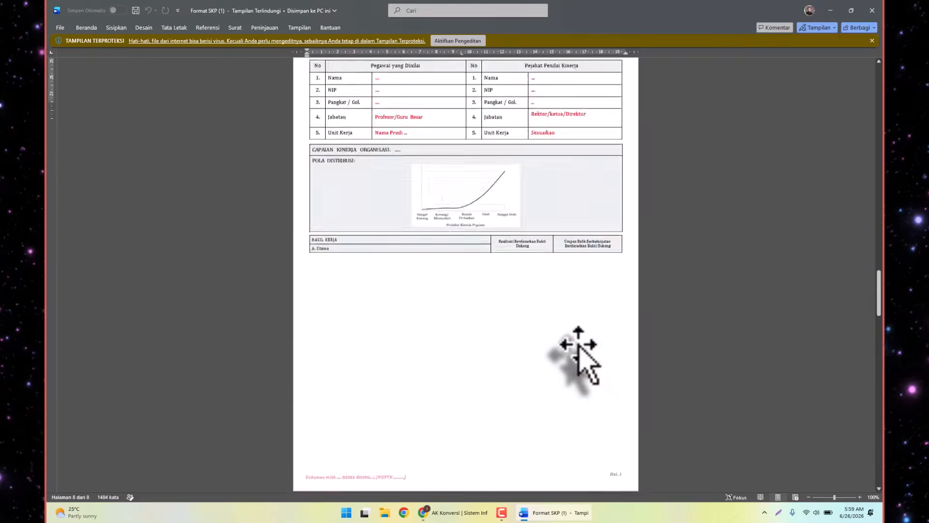
pyautogui.scroll(20, 578, 345)
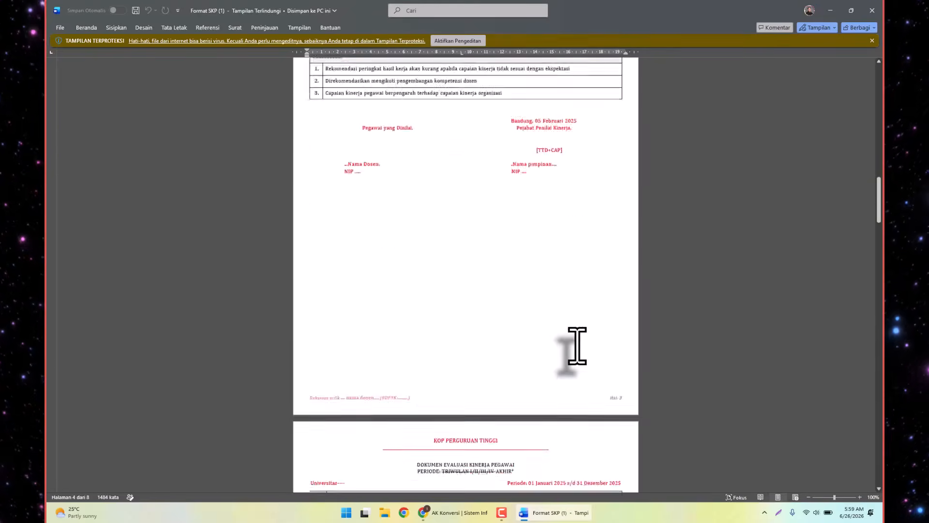
pyautogui.scroll(20, 577, 346)
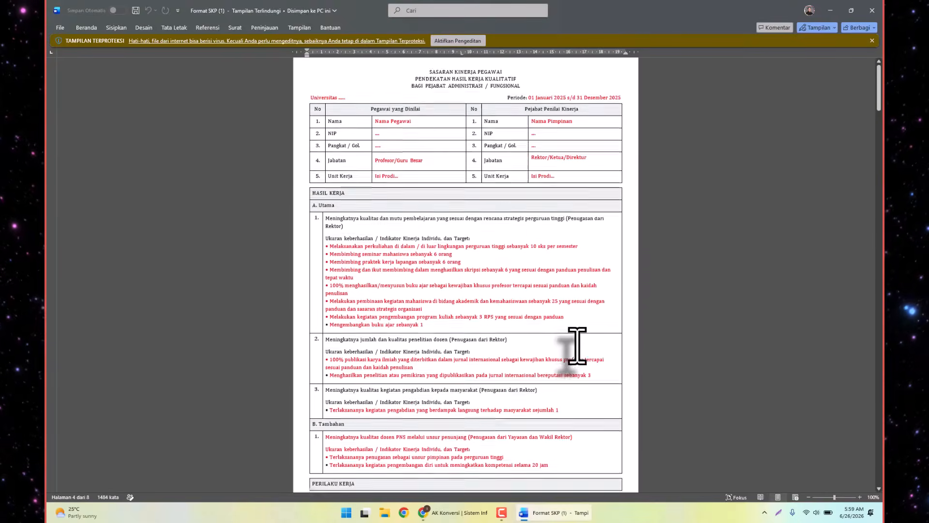
pyautogui.scroll(1, 577, 345)
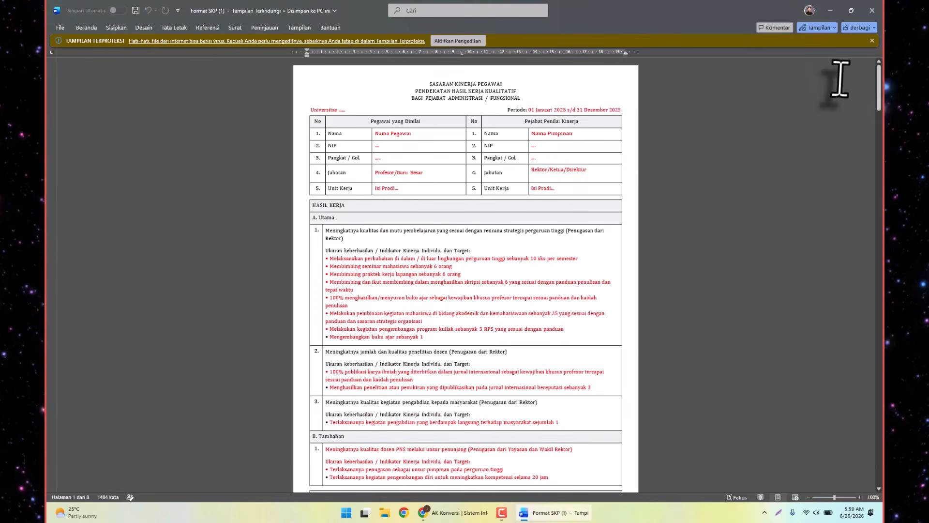
pyautogui.click(871, 10)
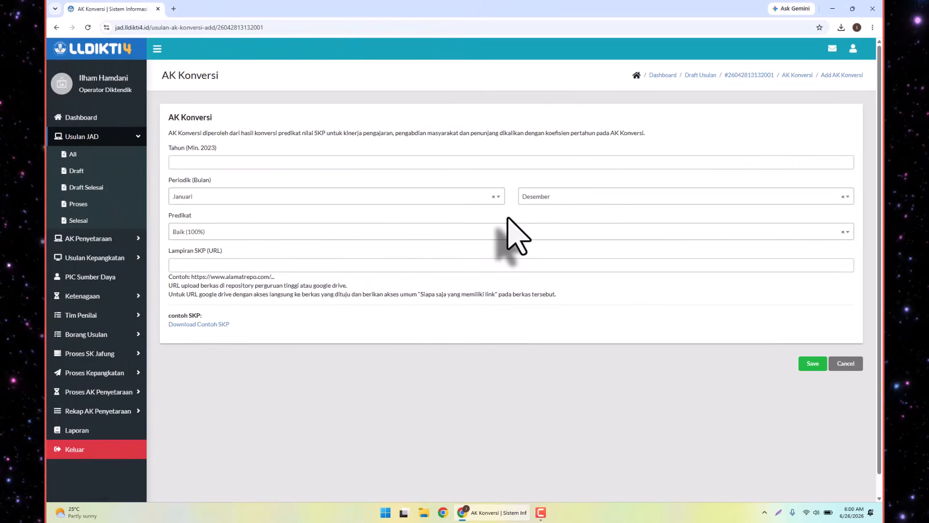
# Fill the AK Konversi entry with year 2025, period Januari to Desember and predicate Baik (100%), and cancel it without saving
pyautogui.click(270, 167)
pyautogui.write('2025')
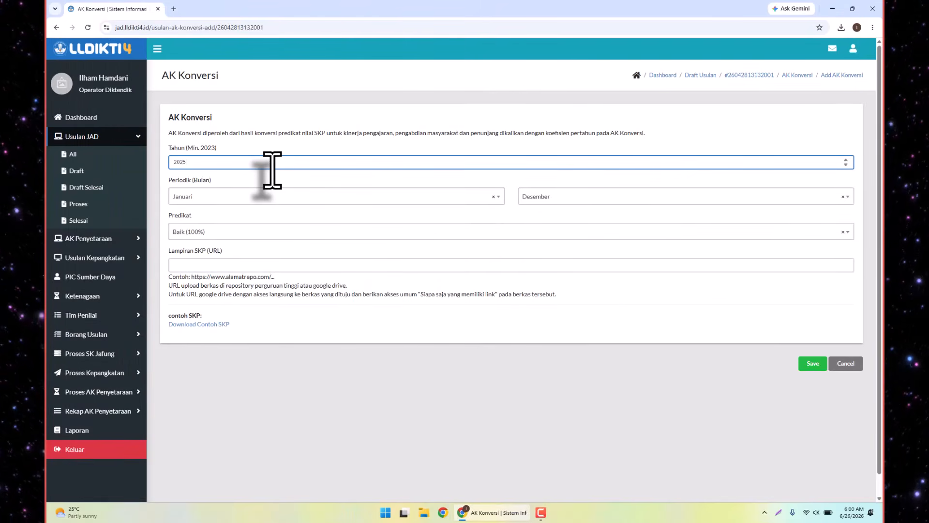
pyautogui.click(215, 197)
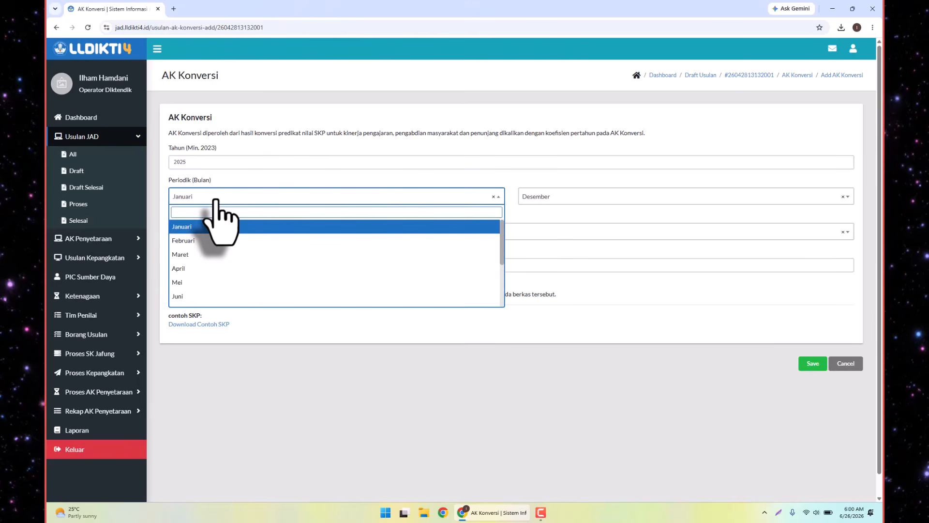
pyautogui.click(199, 228)
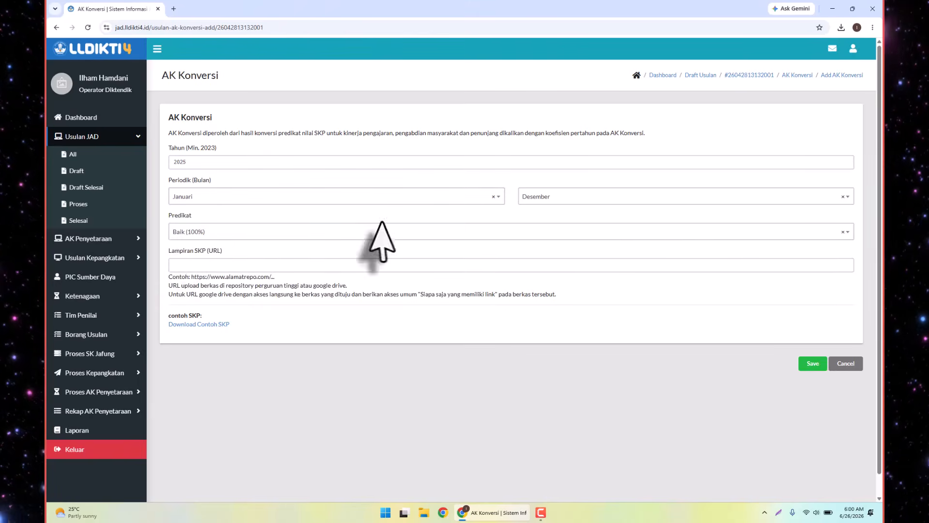
pyautogui.click(525, 204)
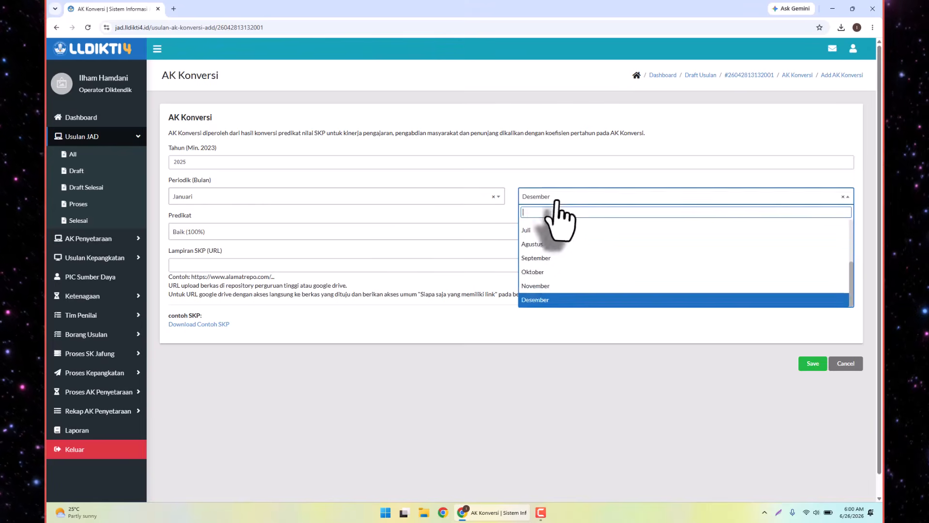
pyautogui.click(549, 299)
pyautogui.click(268, 233)
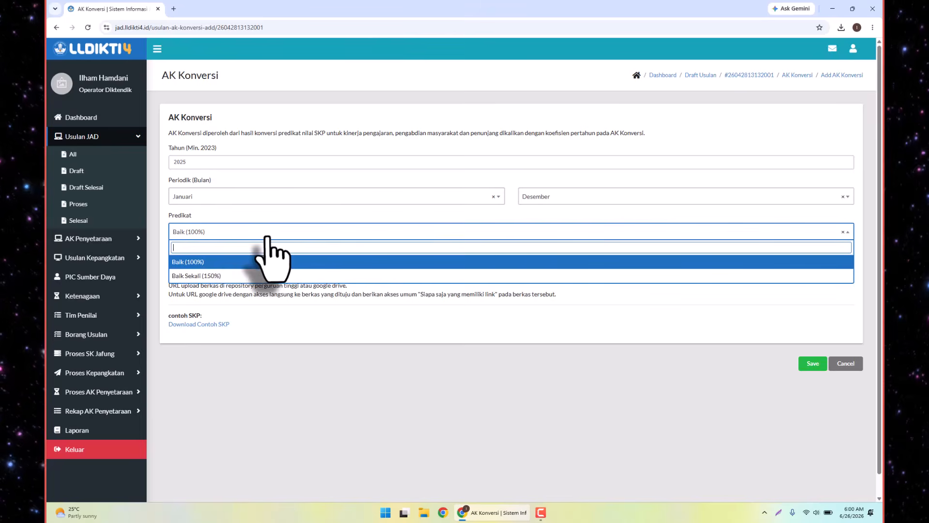
pyautogui.click(237, 262)
pyautogui.click(222, 265)
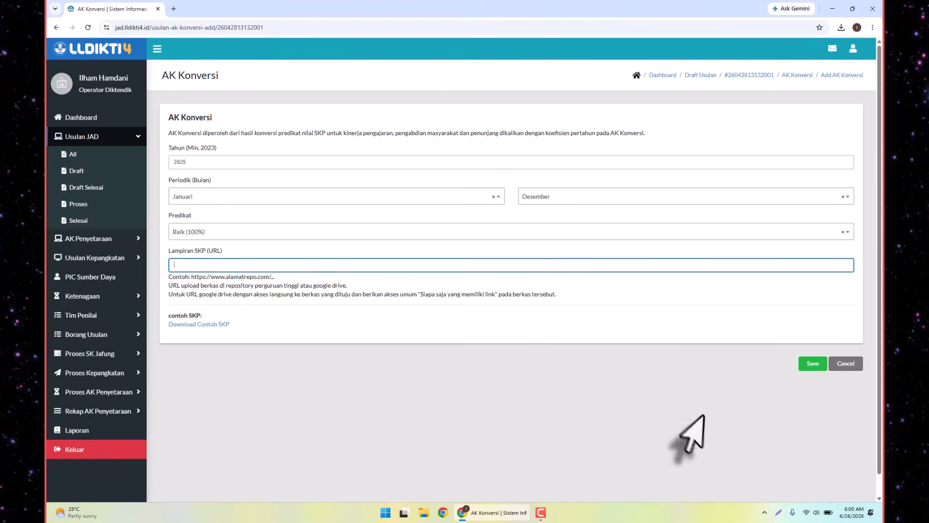
pyautogui.click(844, 367)
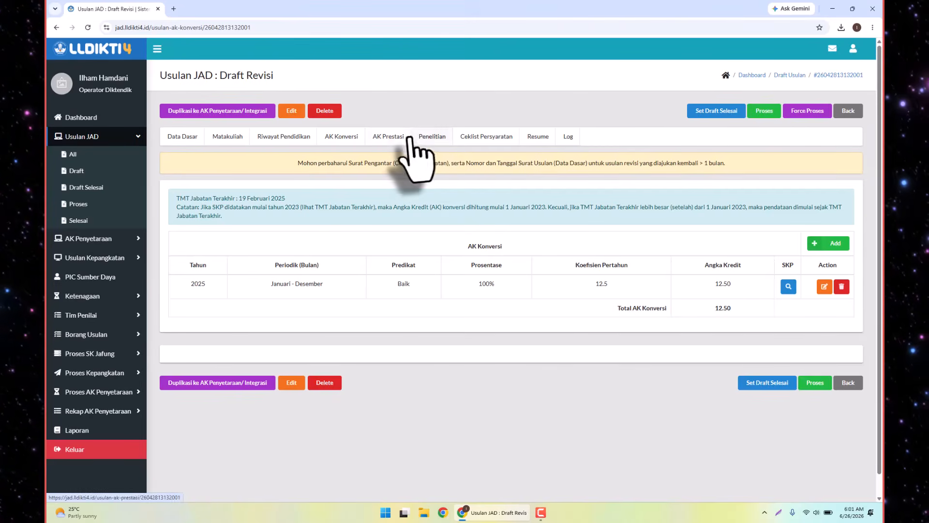
# Review the draft proposal's AK Prestasi, Penelitian and Ceklist Persyaratan sections
pyautogui.click(378, 140)
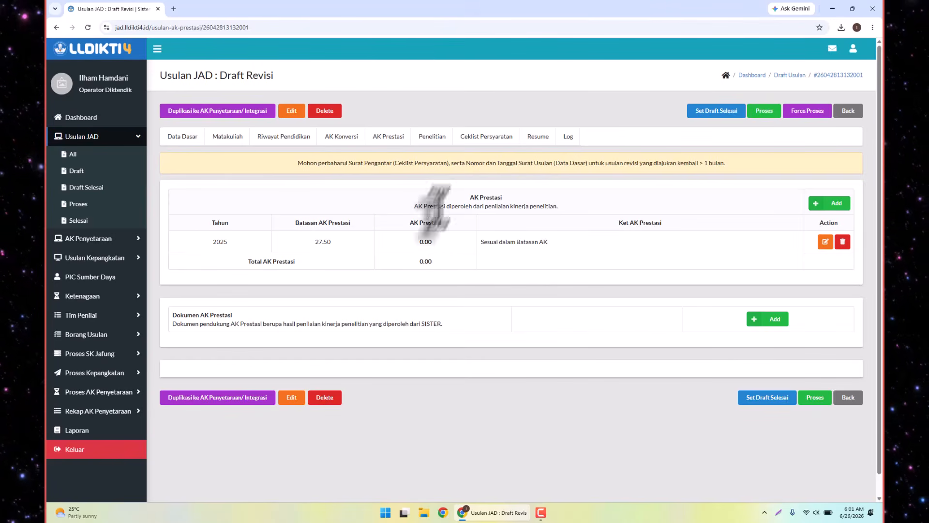
pyautogui.click(387, 135)
pyautogui.click(429, 141)
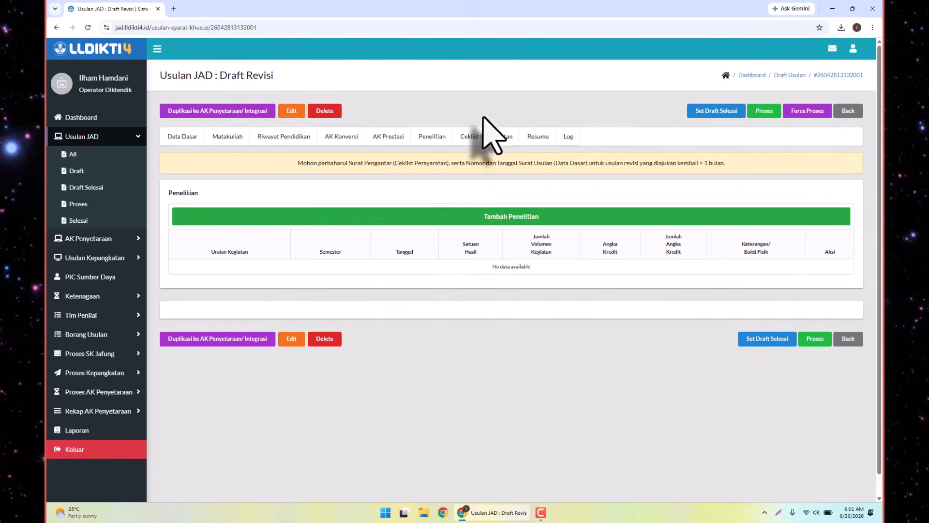
pyautogui.click(482, 138)
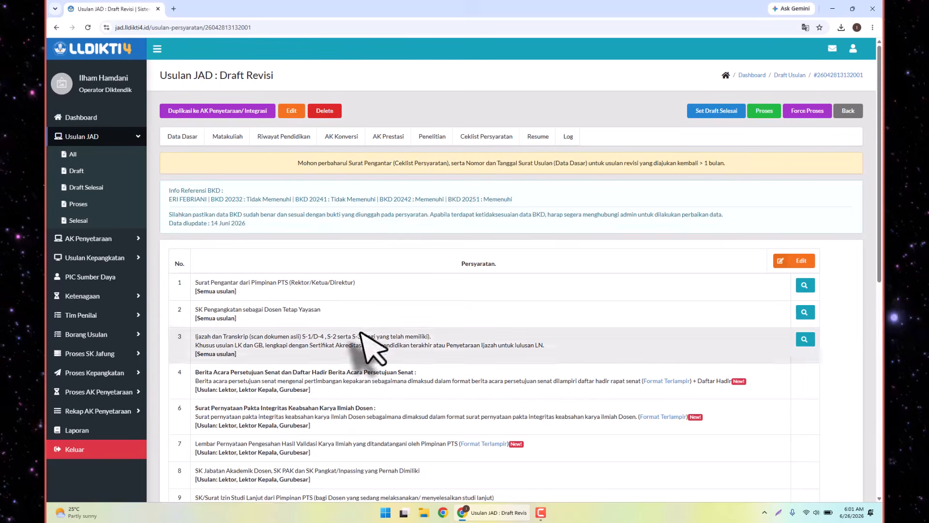
# Examine the requirements checklist from Surat Pengantar dari Pimpinan PTS to the BKD 4 semester item, and compare it with the Info Referensi BKD notice
pyautogui.tripleClick(240, 282)
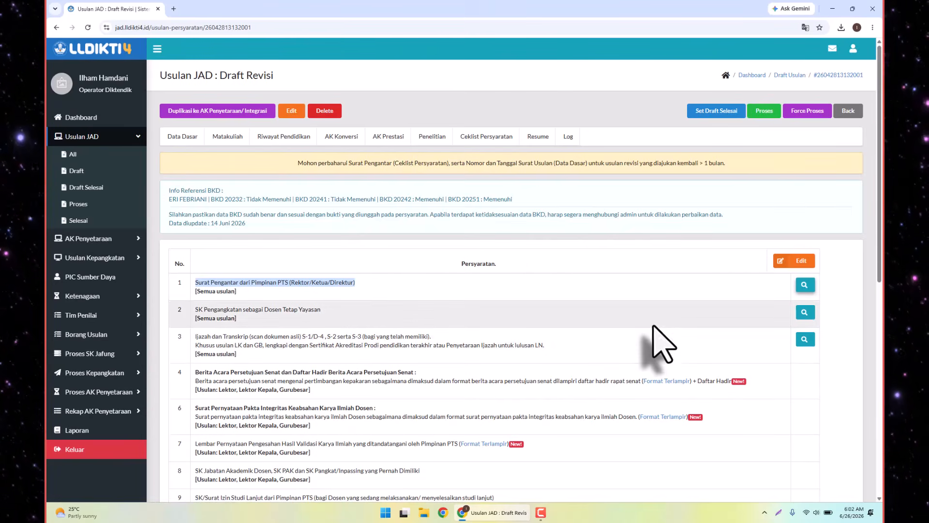
pyautogui.scroll(-5, 666, 342)
pyautogui.scroll(-2, 664, 343)
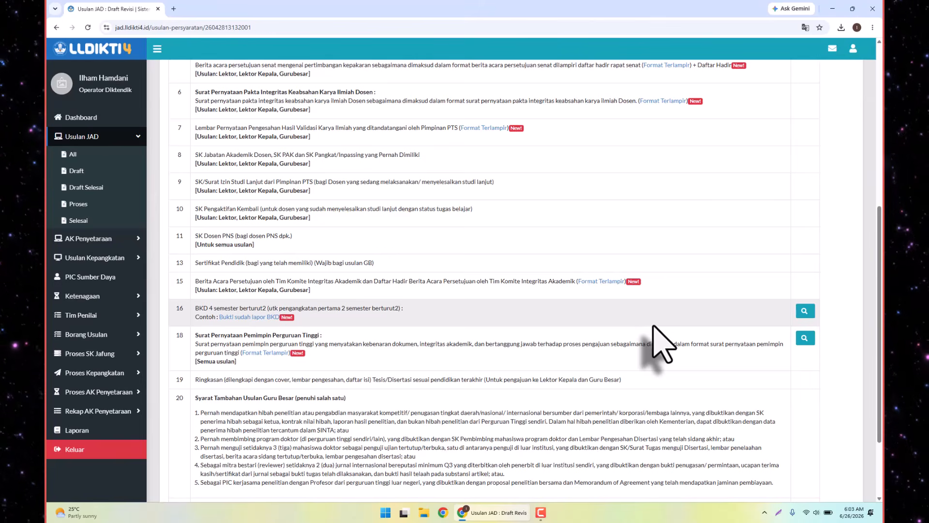
pyautogui.scroll(7, 660, 343)
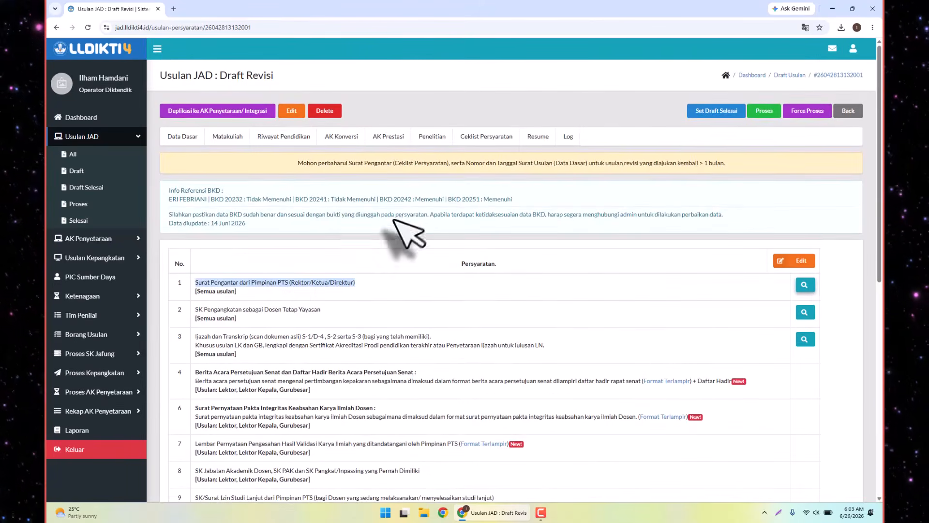
pyautogui.click(339, 202)
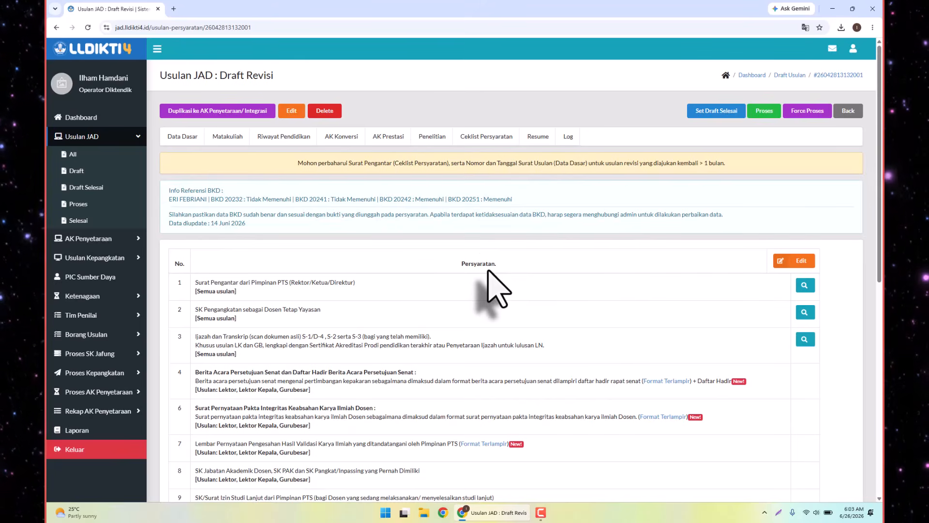
# Review the rest of the checklist through Surat Pernyataan Pemimpin Perguruan Tinggi, the Tesis/Disertasi summary, Syarat Tambahan Usulan Guru Besar and Lainnya
pyautogui.scroll(-3, 488, 272)
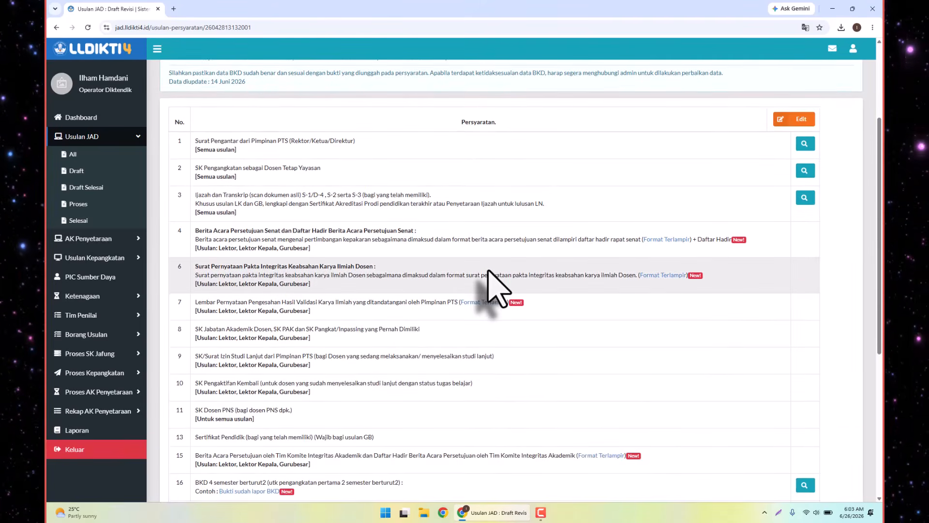
pyautogui.scroll(-1, 488, 272)
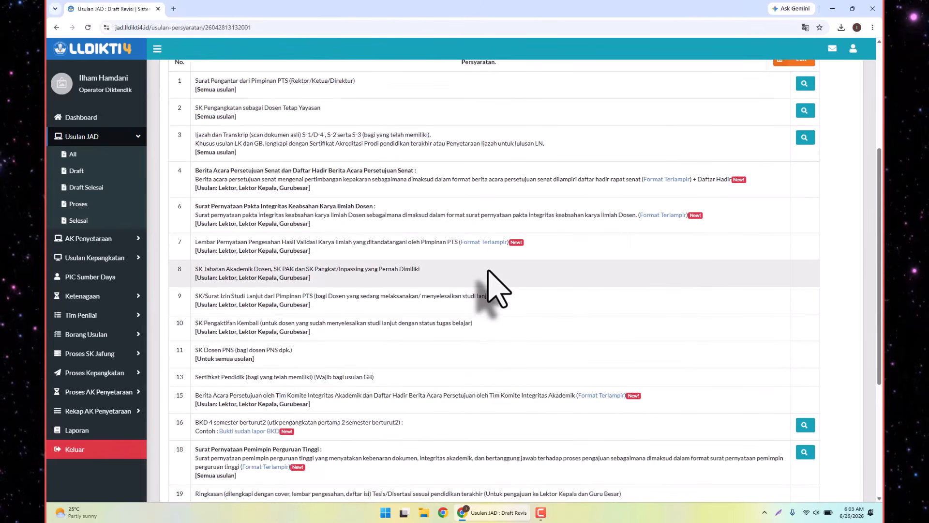
pyautogui.scroll(-3, 489, 278)
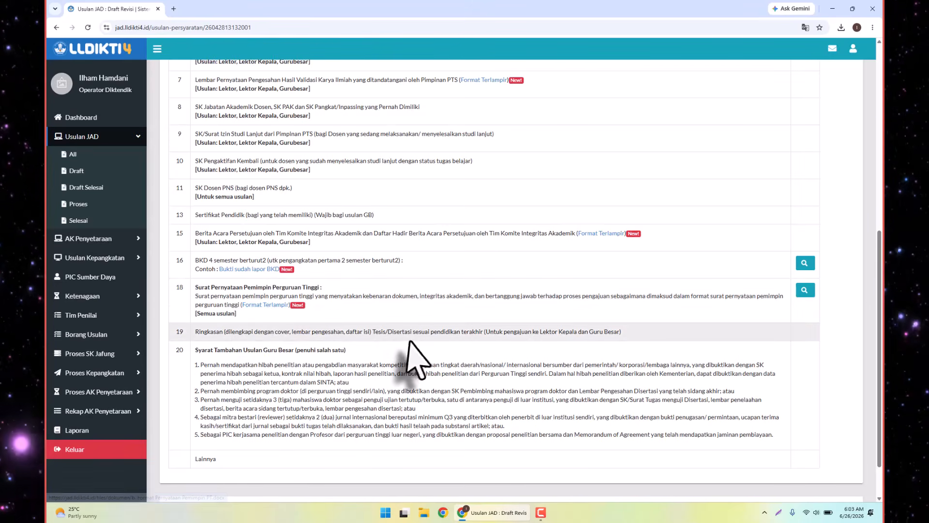
pyautogui.scroll(-2, 419, 358)
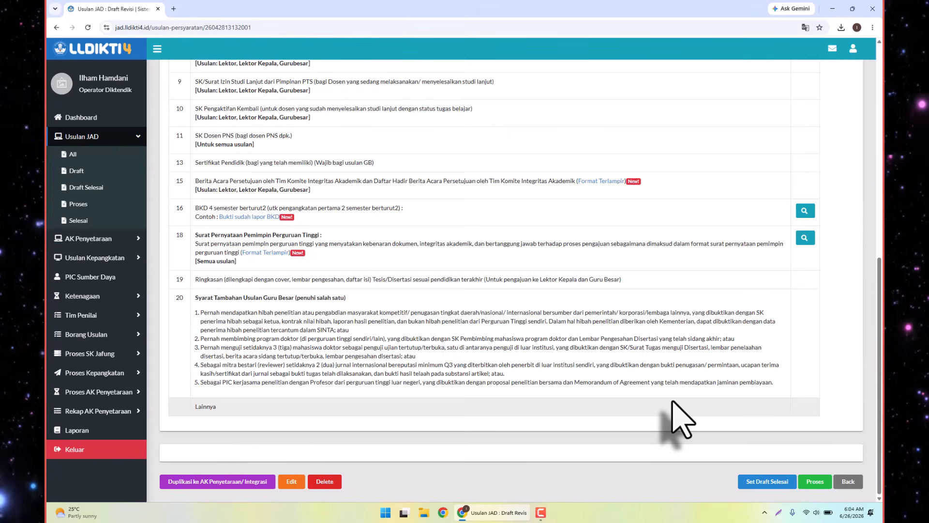
pyautogui.scroll(10, 673, 402)
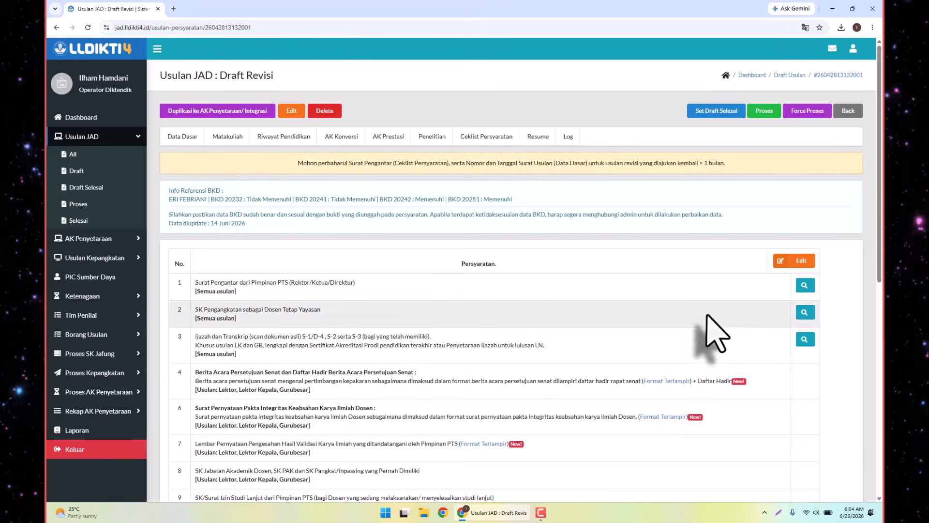